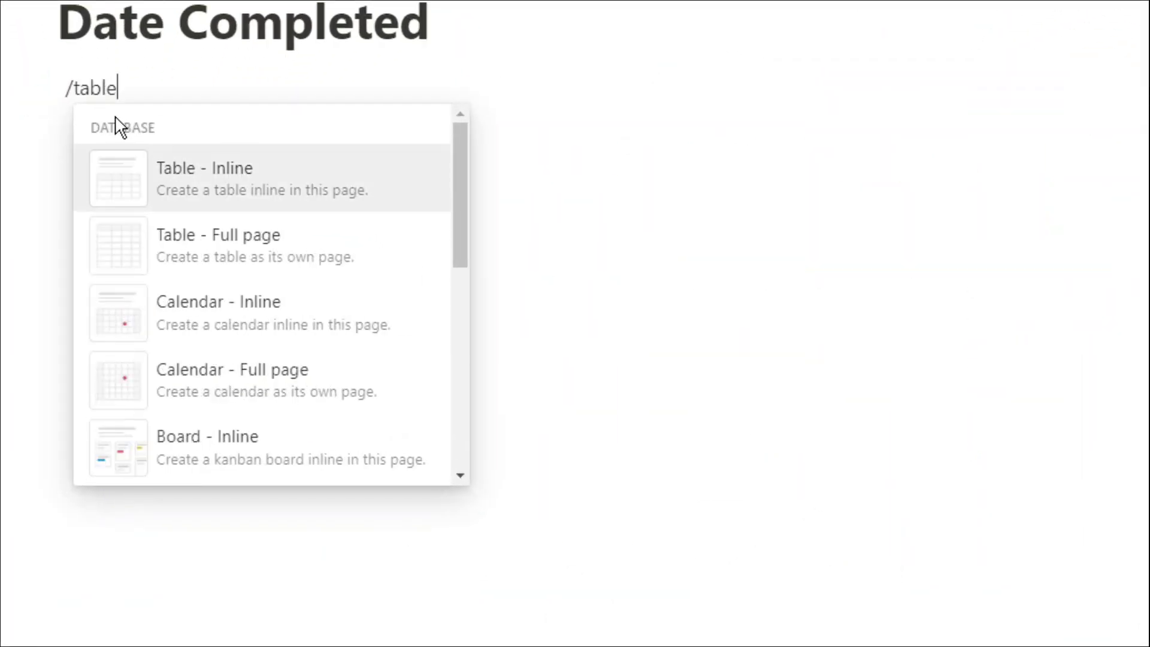
Step: Insert an inline table and turn Tags into a narrow checkbox column named with the tooth emoji
left_click(175, 173)
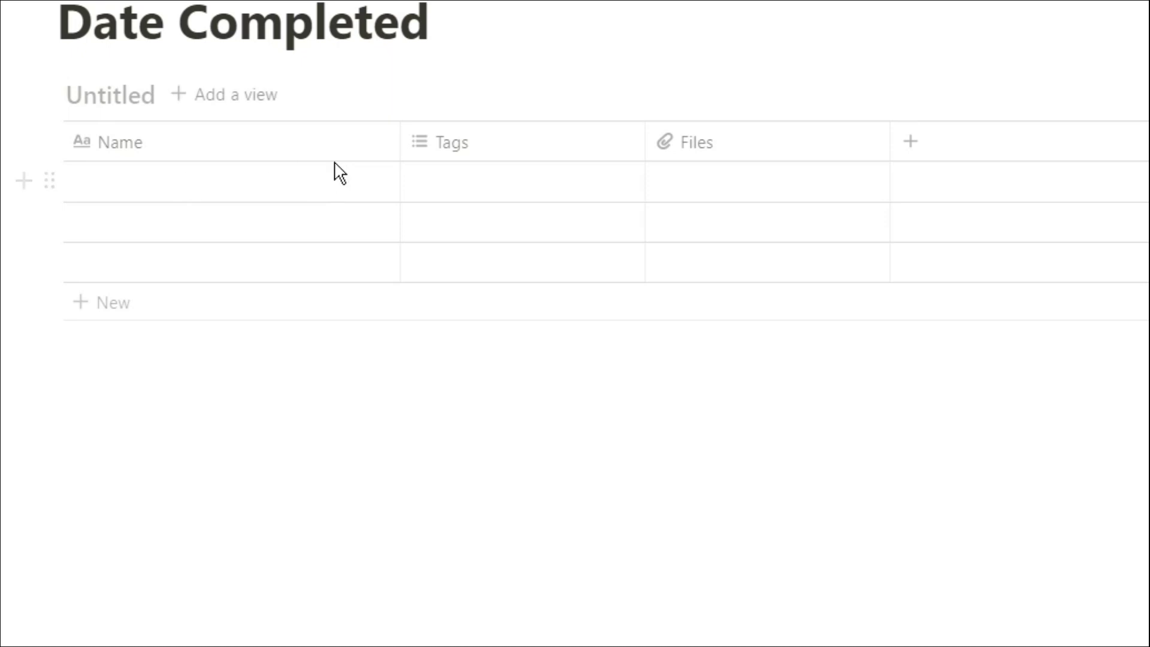
left_click_drag(398, 156, 182, 144)
left_click(237, 142)
left_click(534, 300)
key("super+period")
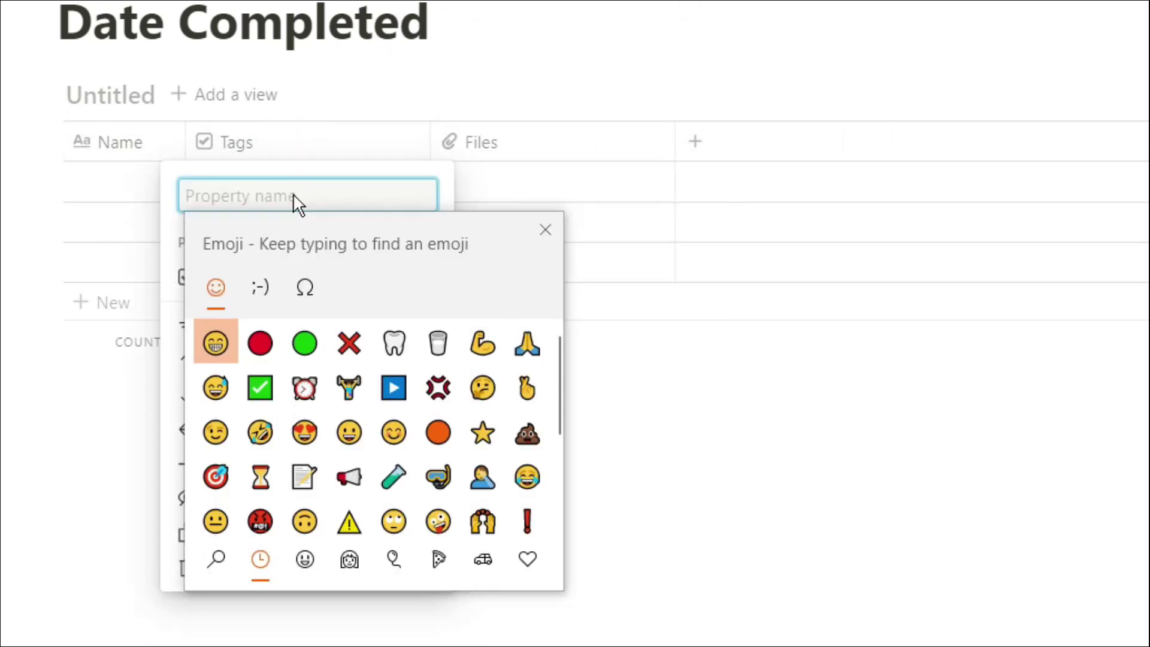
left_click(393, 342)
key("Return")
left_click_drag(430, 142, 309, 142)
Step: Convert the Files column into a checkbox column named with the weightlifter emoji
left_click(354, 144)
left_click(683, 365)
left_click(388, 157)
key("super+period")
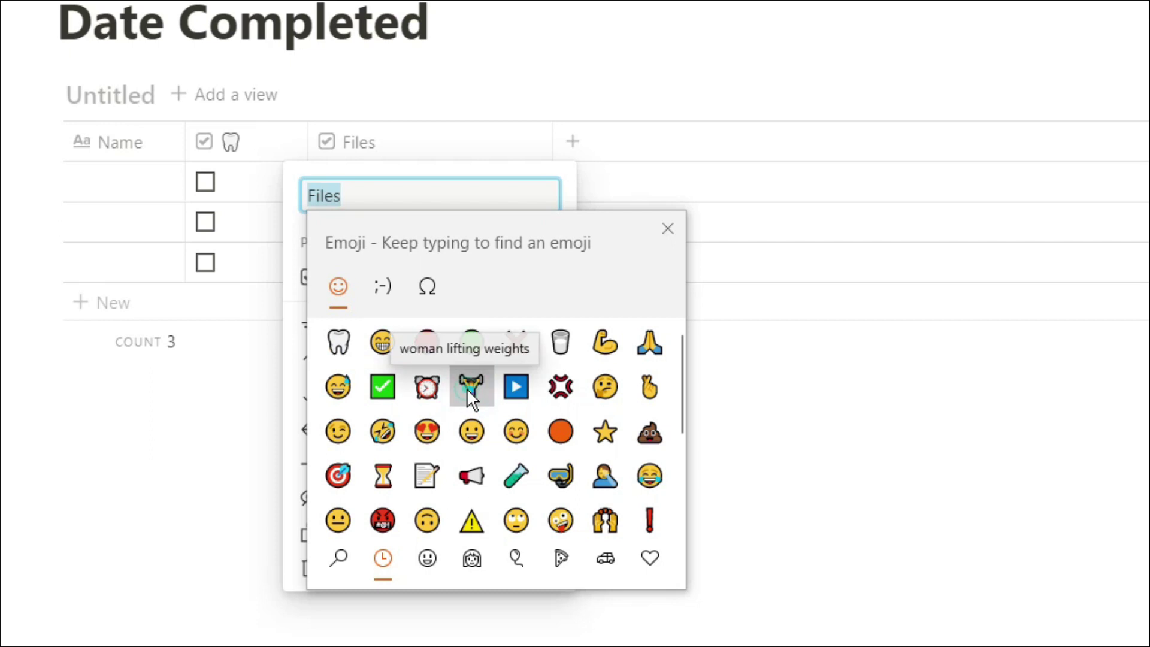
left_click(466, 389)
key("Return")
Step: Add a third checkbox column named with the milk glass emoji and narrow it
left_click(451, 141)
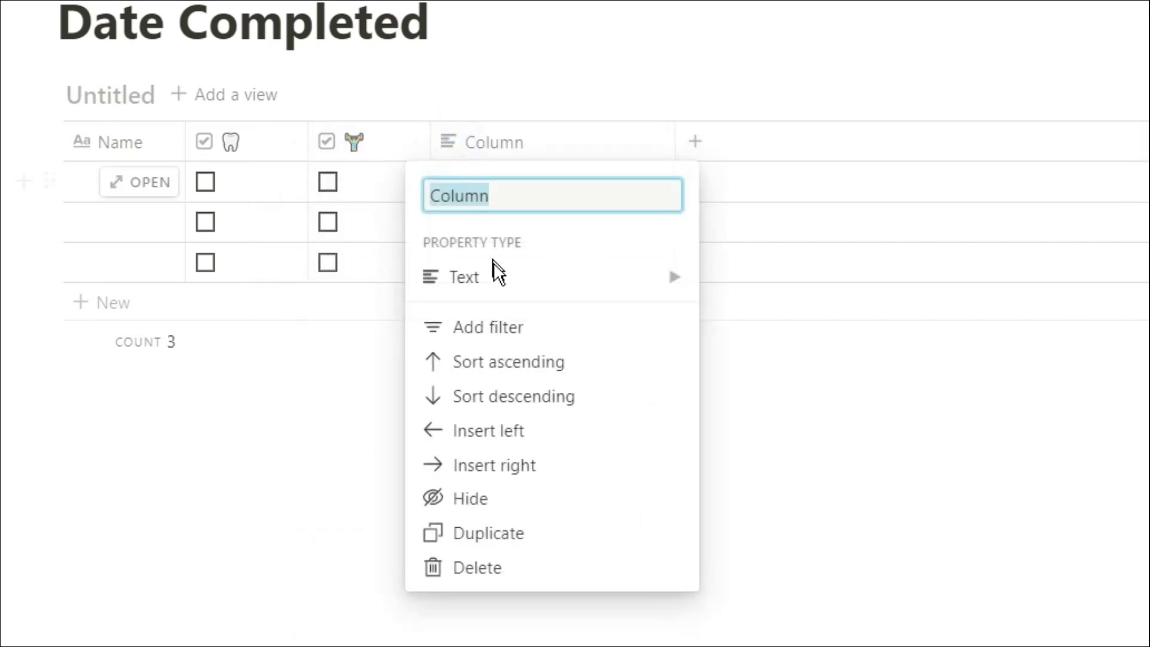
left_click(496, 278)
left_click(764, 295)
left_click(501, 154)
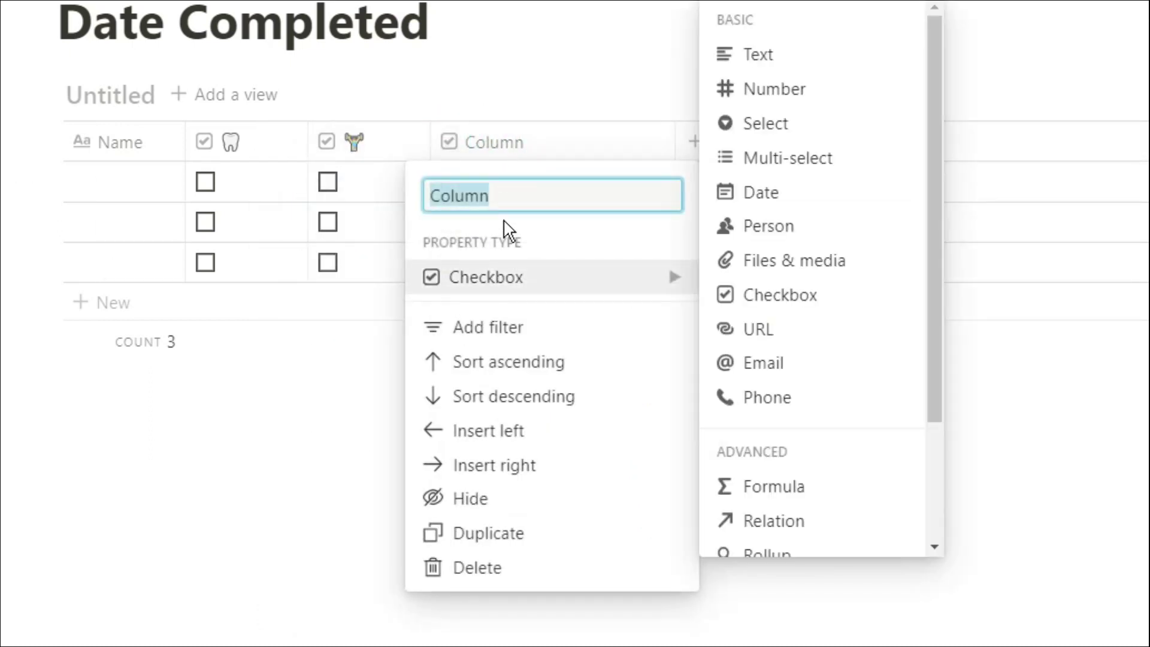
key("super+period")
left_click(725, 341)
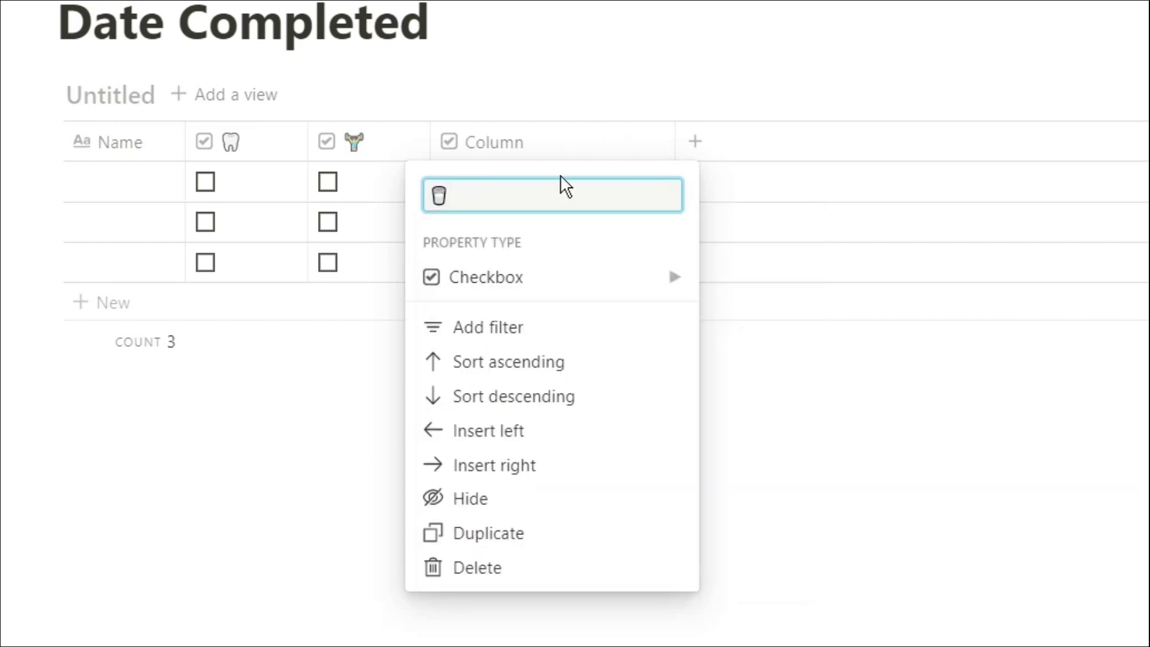
key("Return")
left_click_drag(673, 154, 552, 150)
Step: Add a formula column named with the green check emoji
left_click(575, 145)
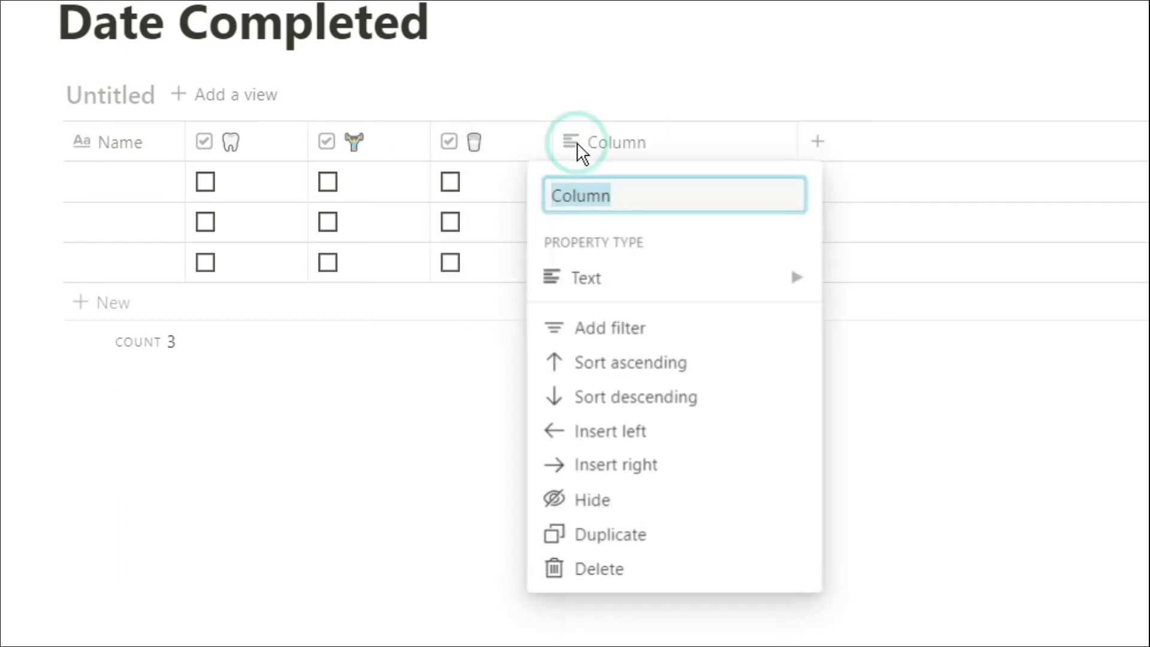
key("super+period")
left_click(667, 385)
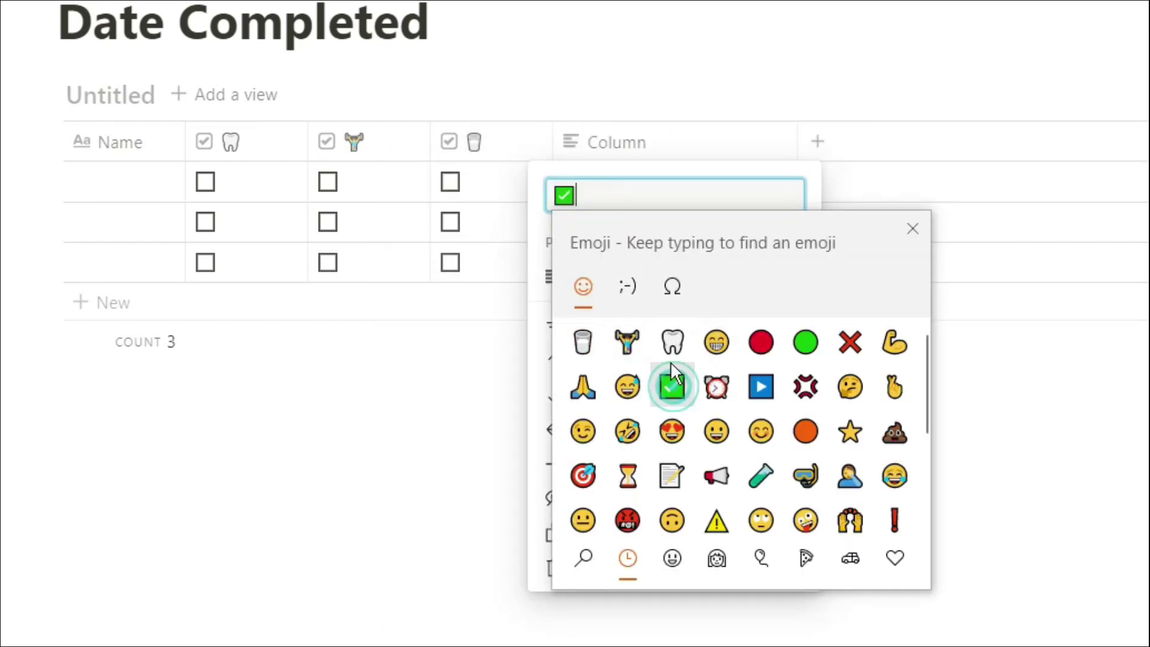
left_click(645, 279)
left_click(907, 486)
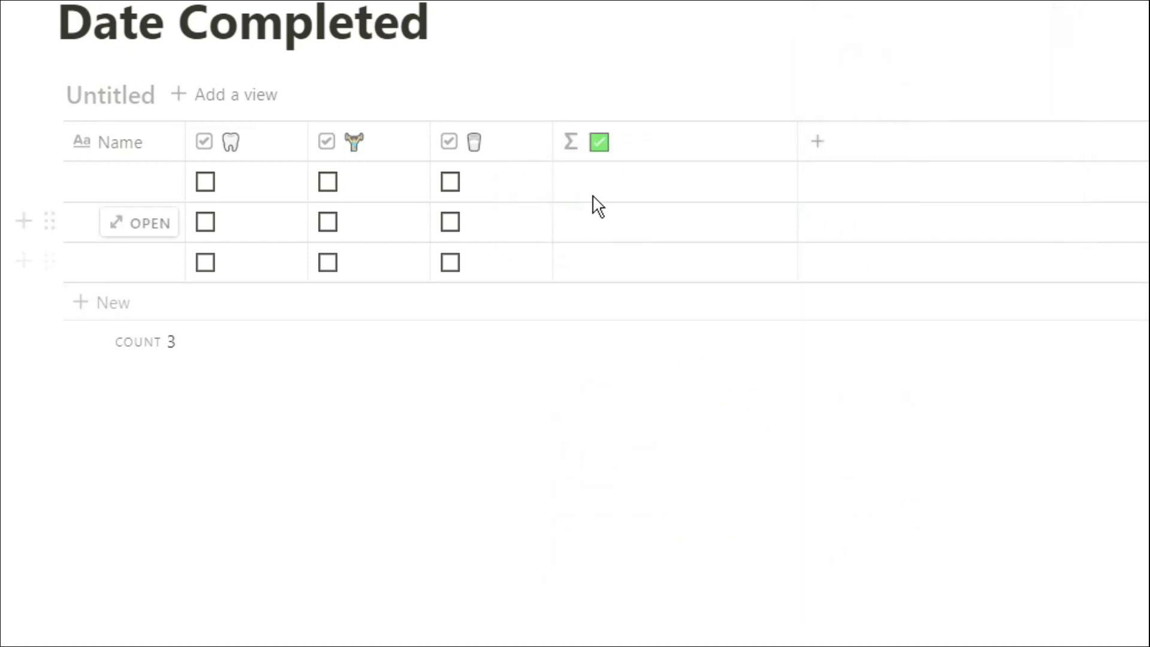
Step: Set the green-check formula to and() of the tooth, weightlifter and milk checkboxes
left_click(577, 191)
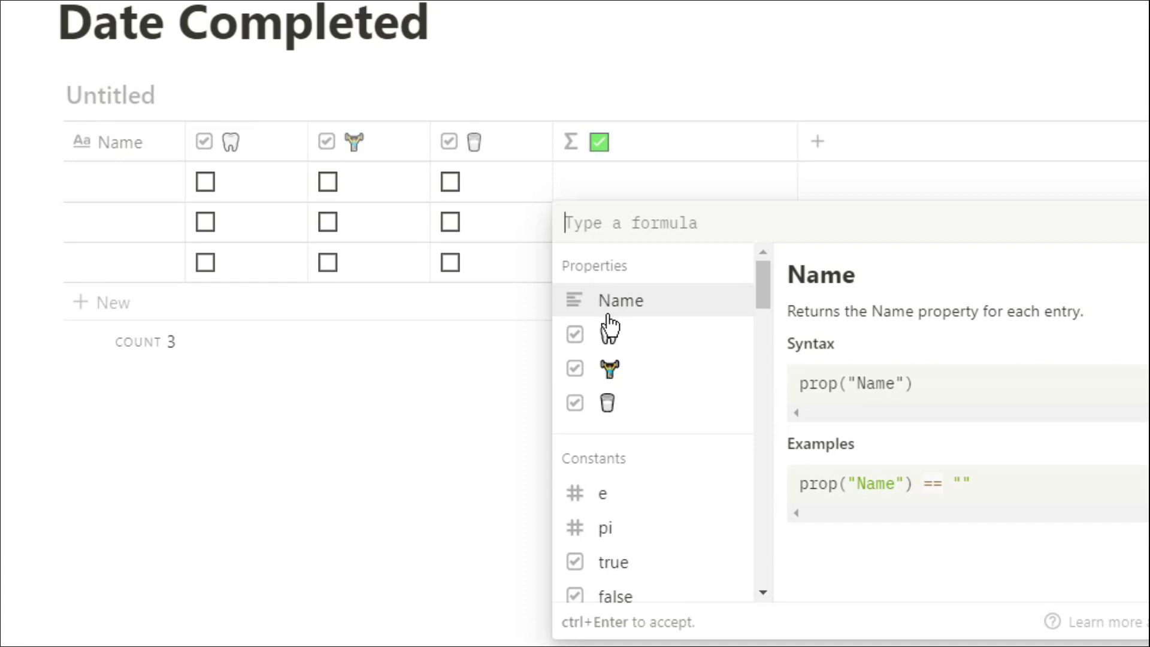
type("and(")
left_click(621, 342)
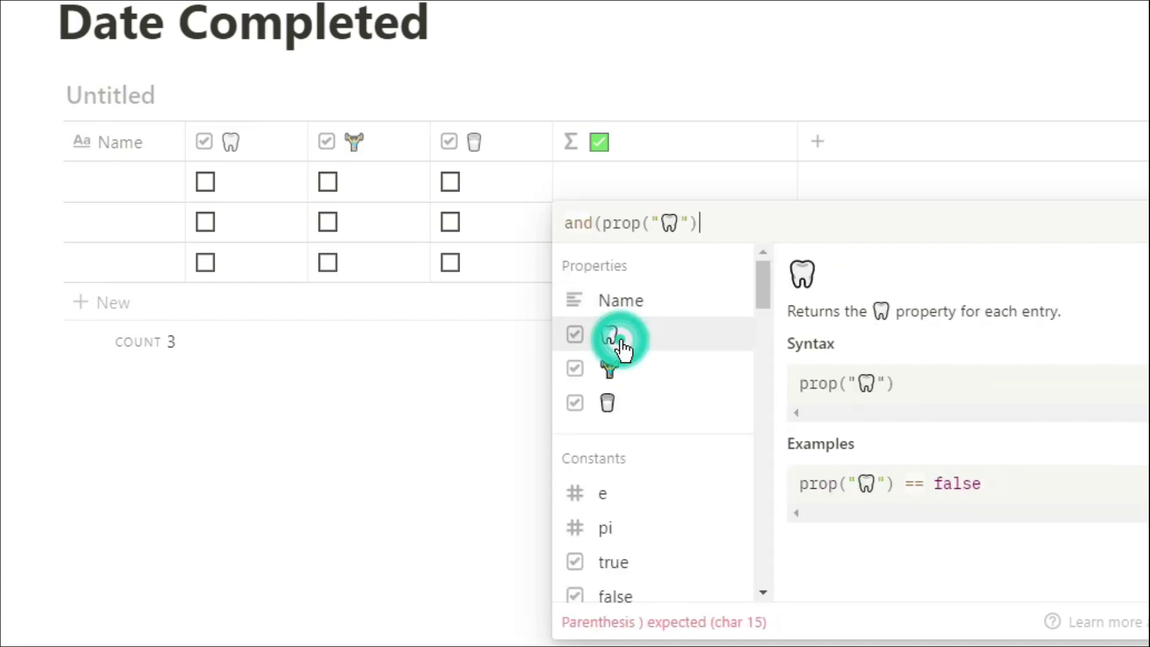
left_click(634, 376)
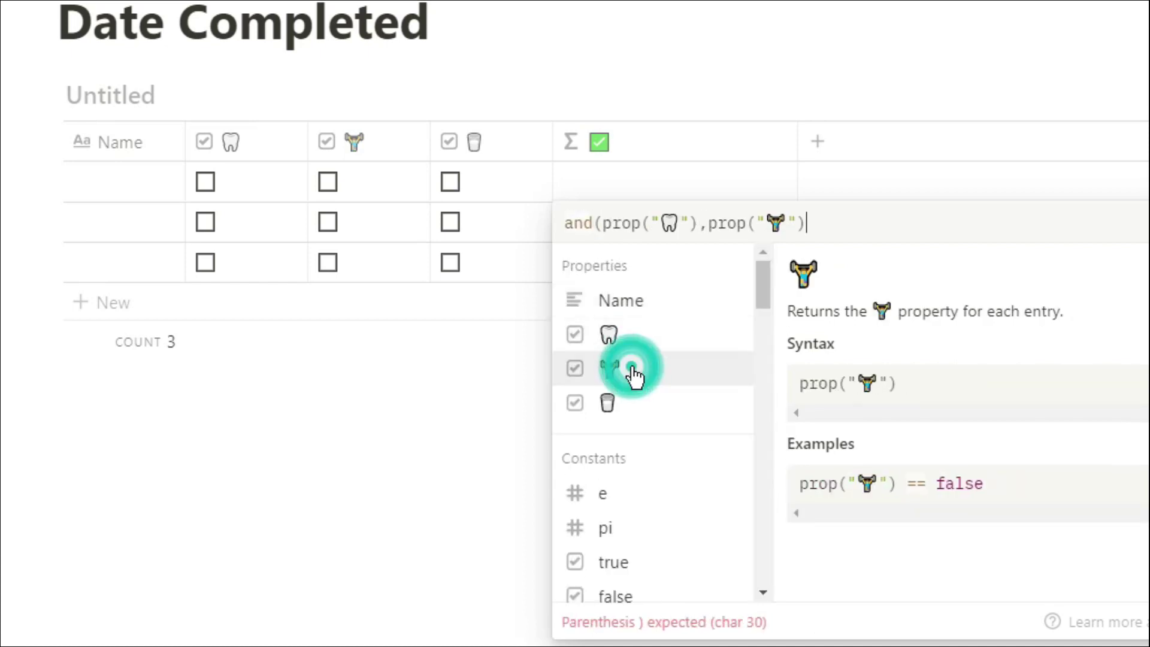
type("and(")
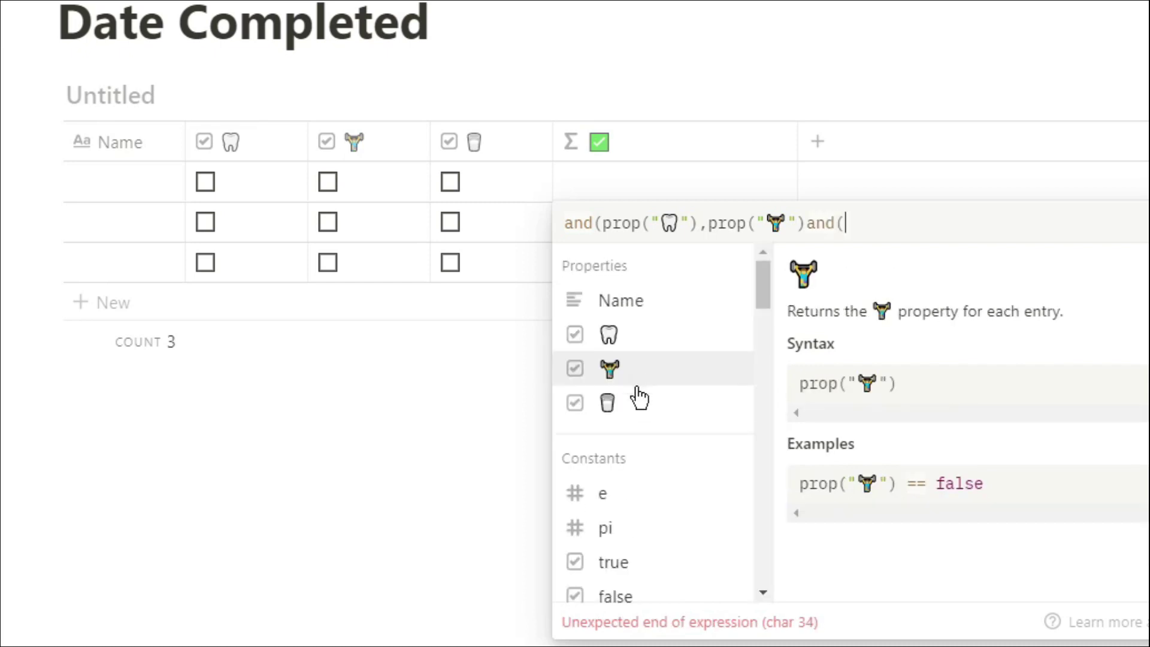
left_click(639, 404)
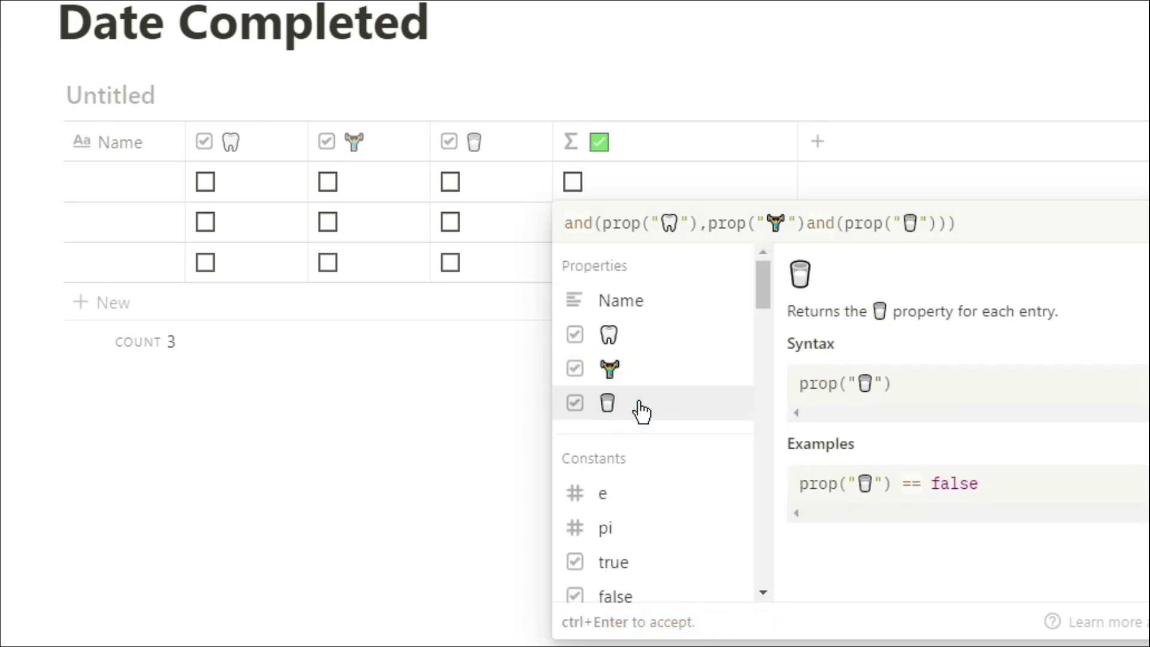
key("ctrl+Return")
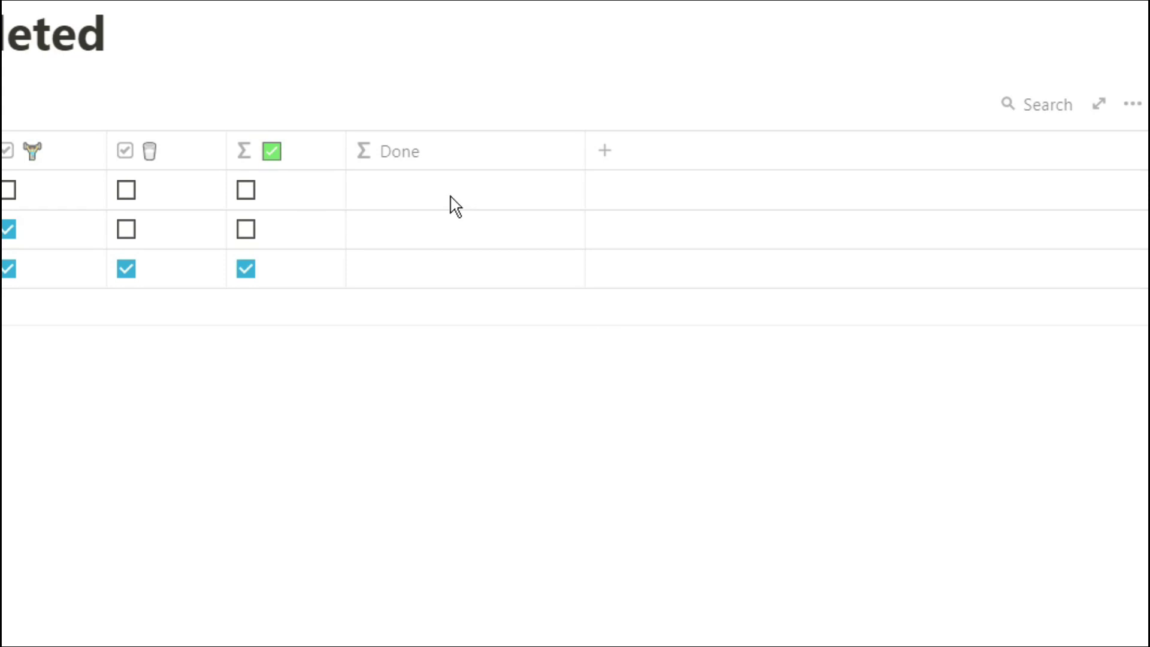
Step: Set Done to toNumber(tooth)+toNumber(weightlifter)+toNumber(milk), giving 0, 2, 3, and narrow the column
left_click(452, 202)
type("toNumber(")
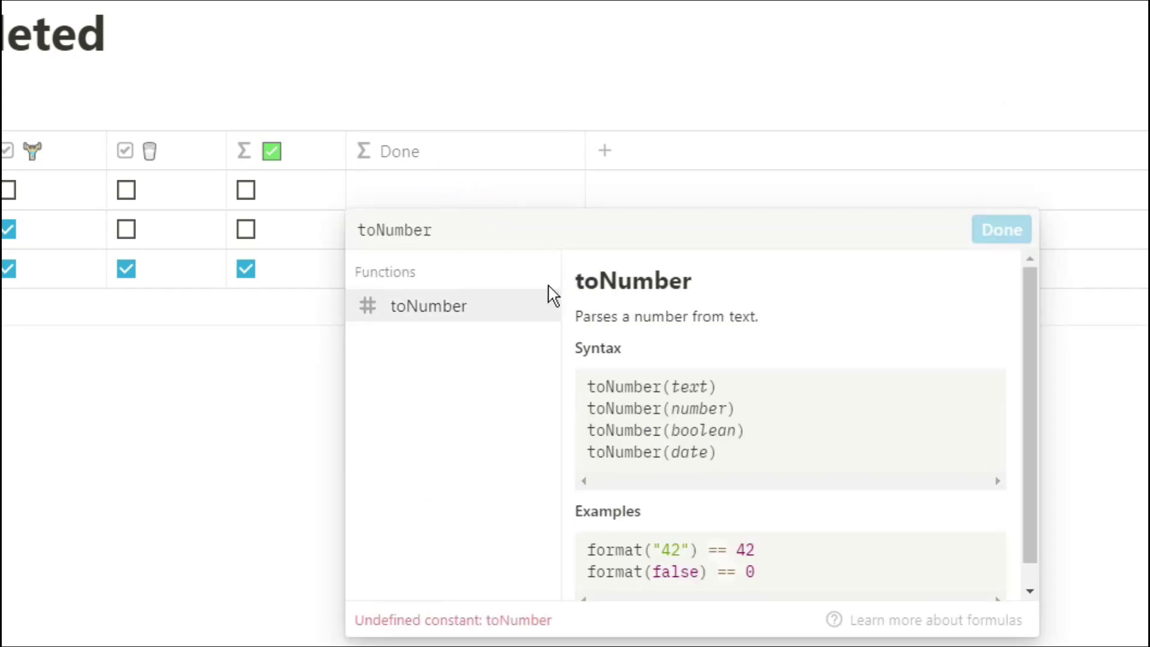
left_click(457, 346)
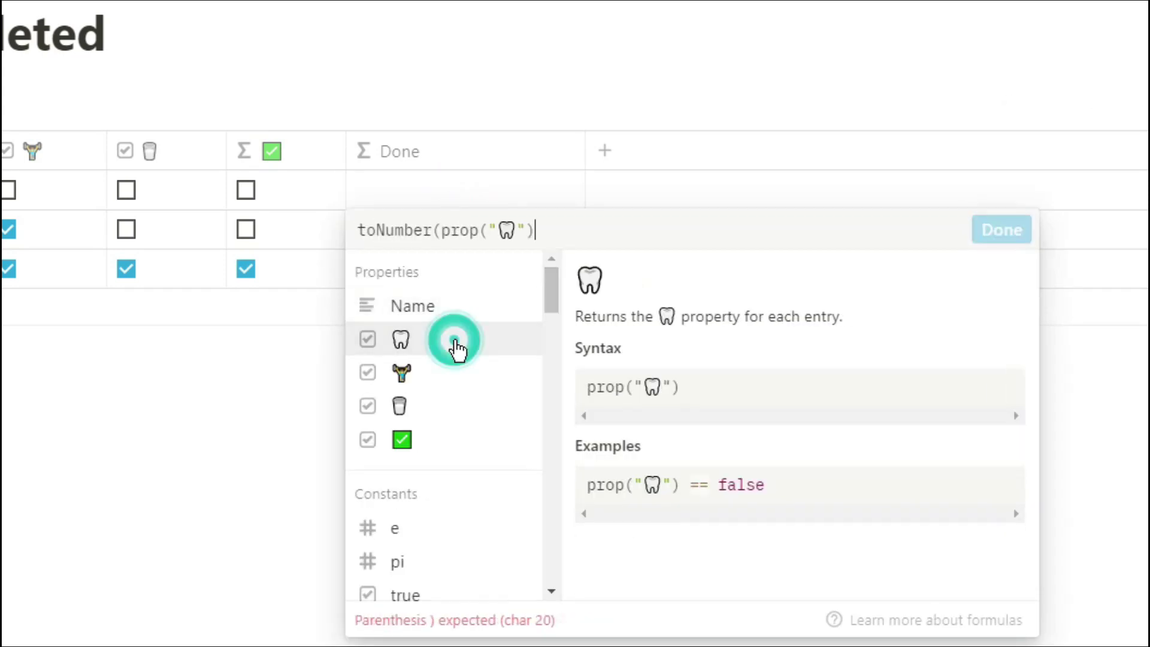
type(")+toNumber(")
left_click(455, 376)
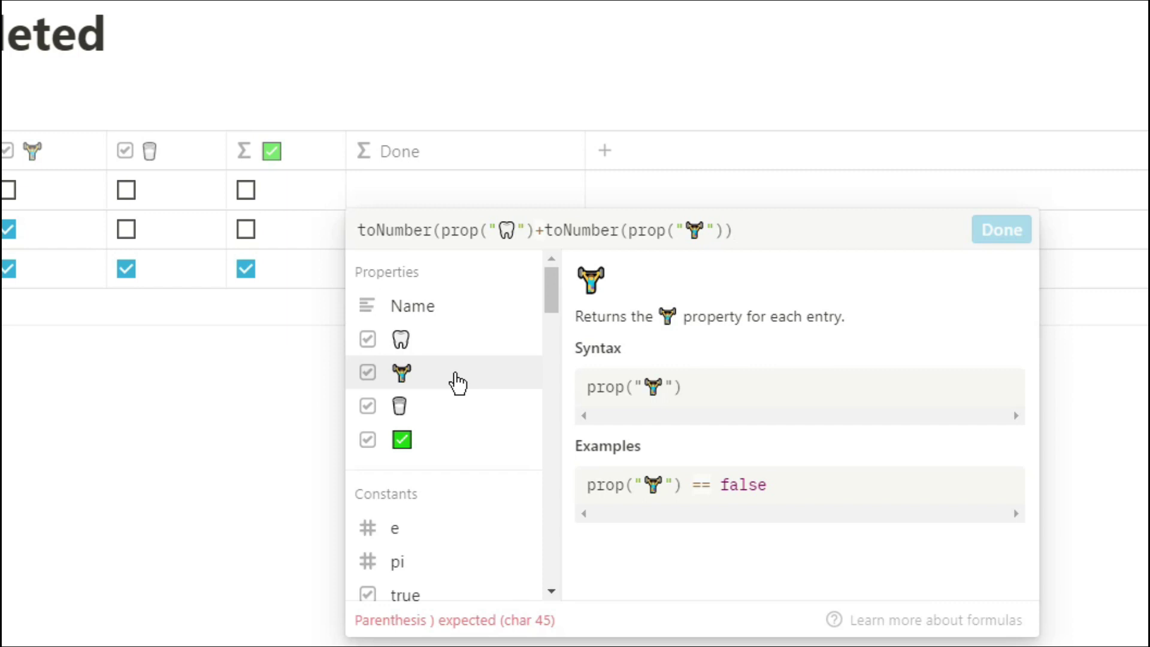
type(")+to")
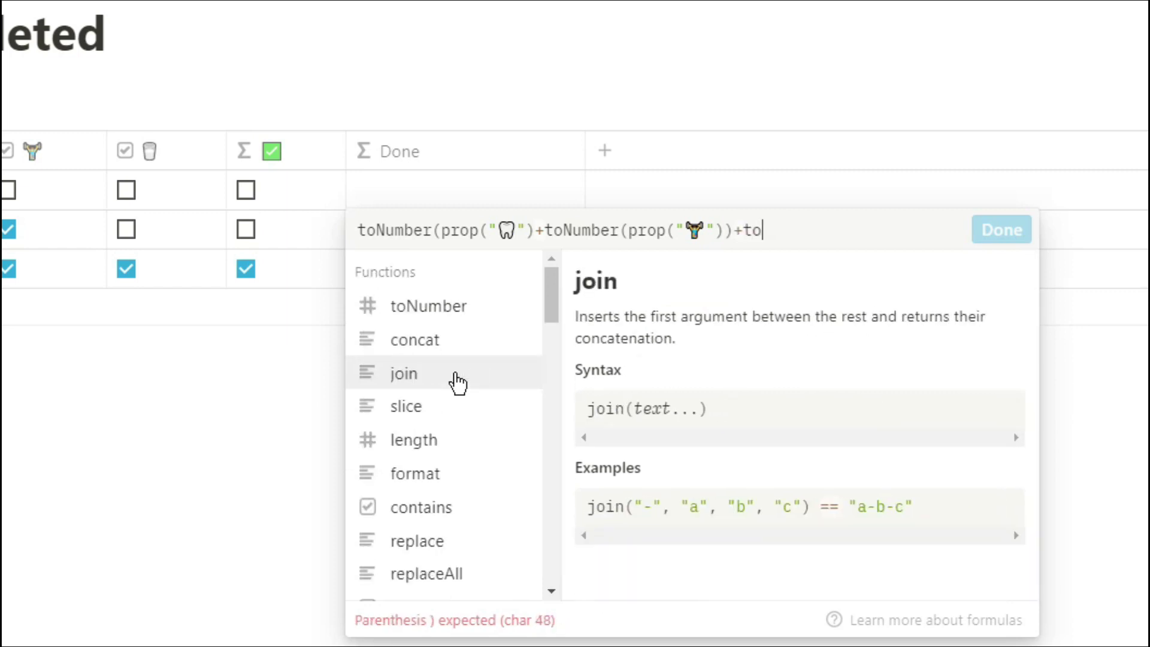
type("Number(")
left_click(462, 410)
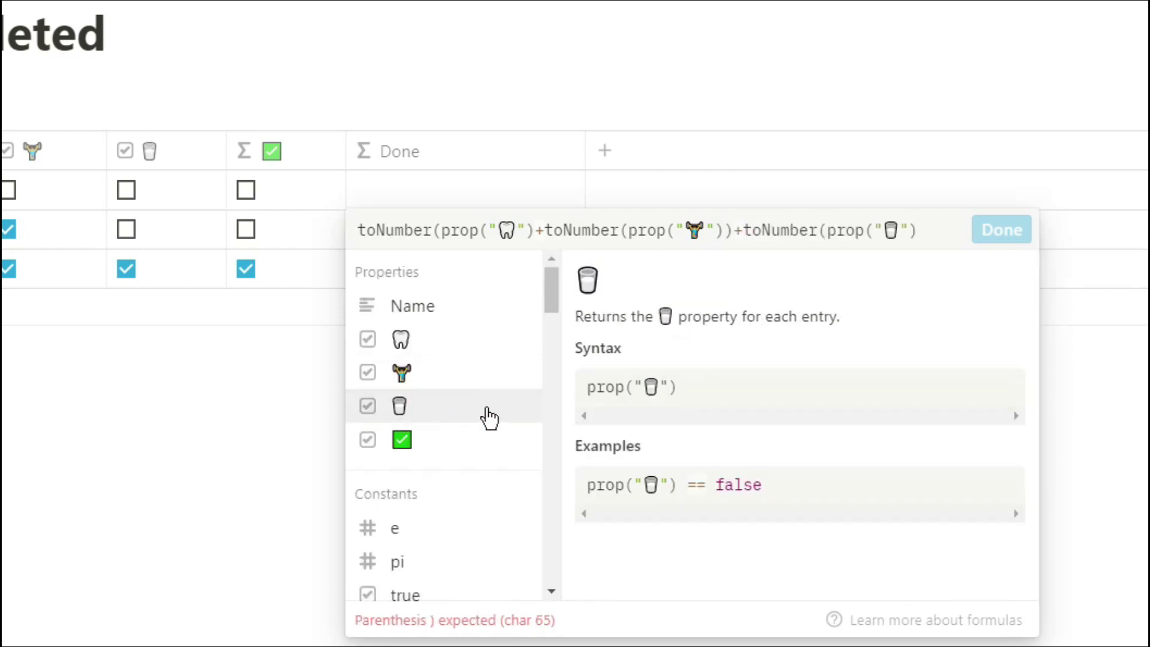
left_click(533, 231)
type(")")
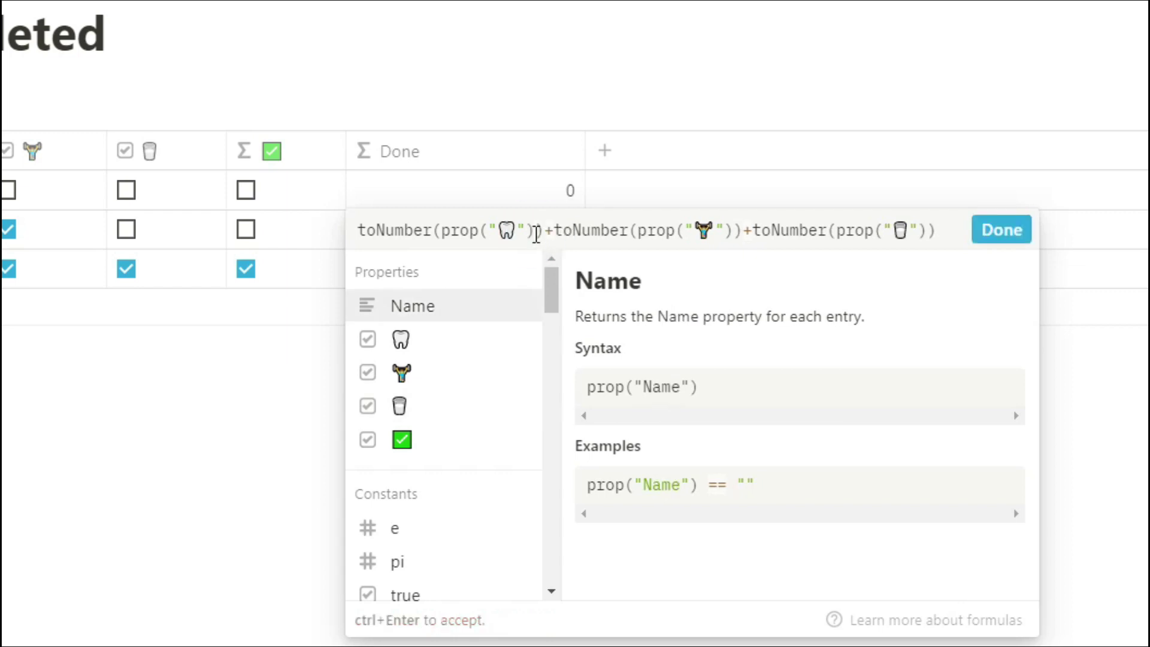
left_click(1019, 234)
left_click_drag(585, 155, 467, 157)
Step: Add a Left formula column using the Done sum minus 3 (-3, -1, 0) and narrow it
left_click(489, 157)
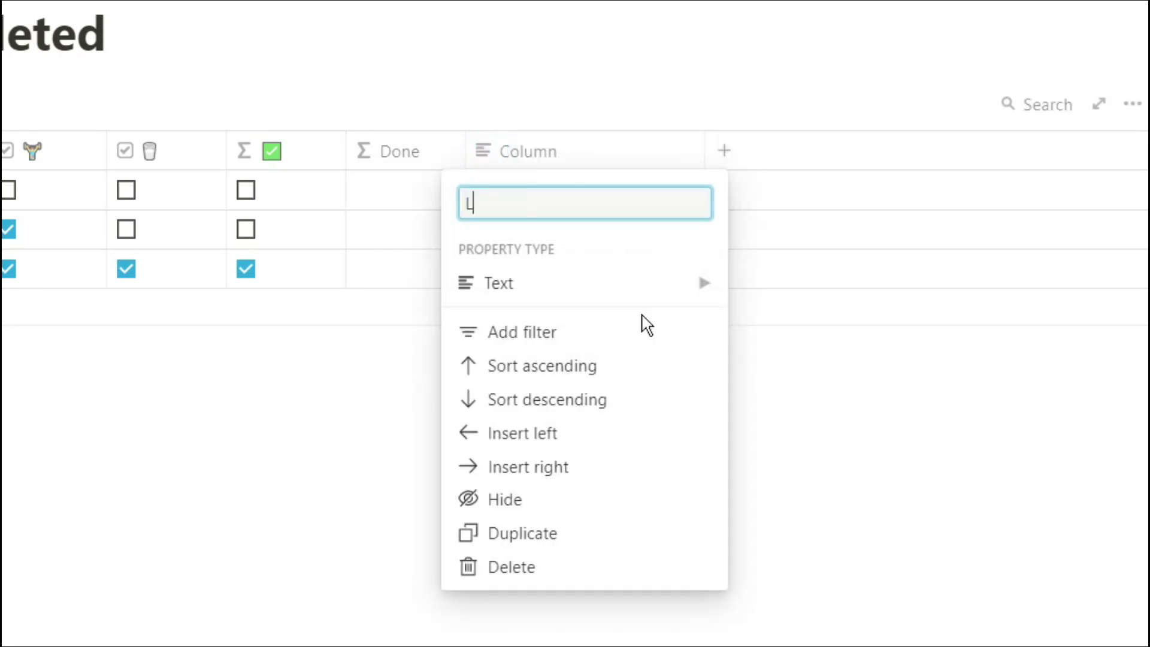
mouse_move(606, 298)
left_click(785, 485)
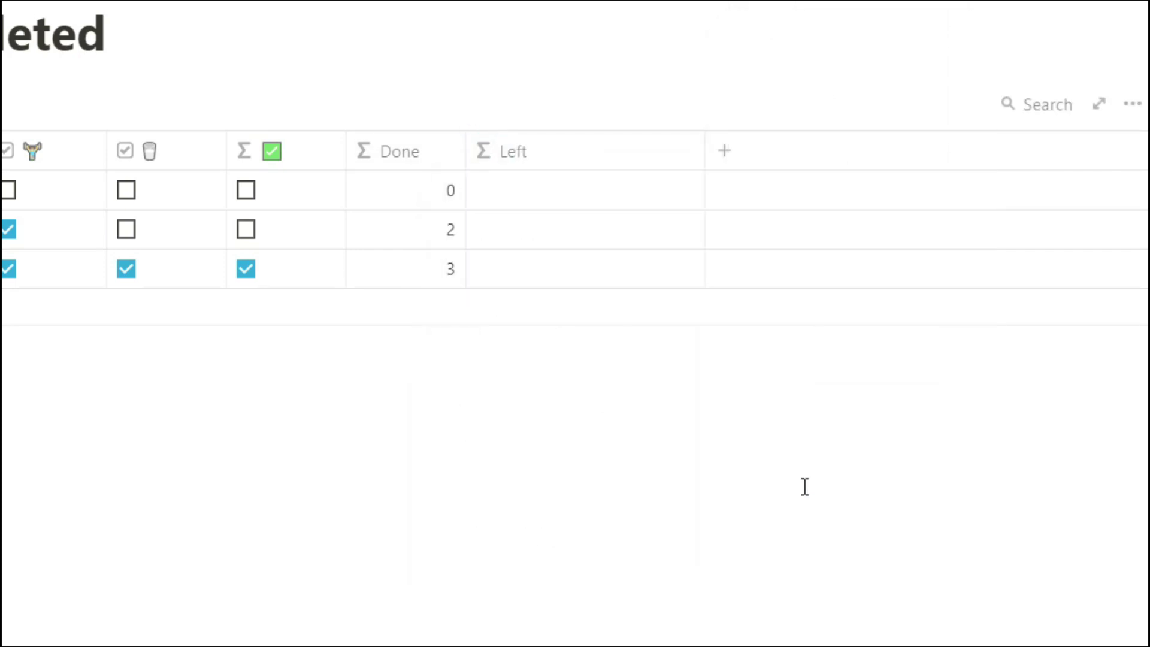
left_click(432, 198)
key("ctrl+a")
key("ctrl+c")
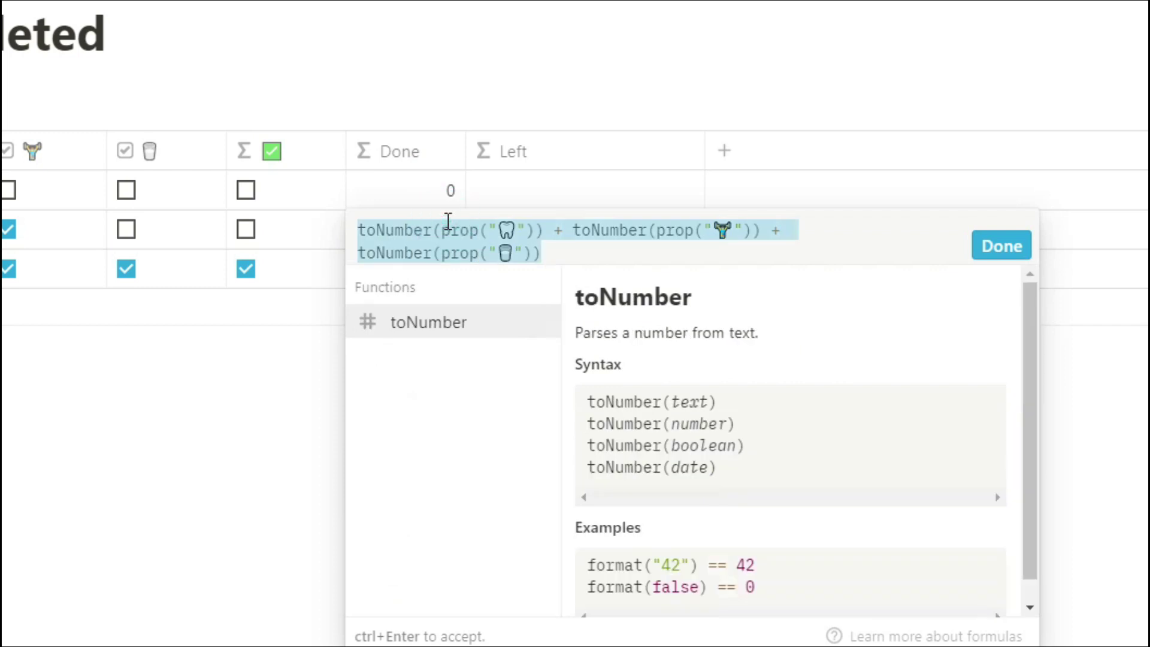
left_click(540, 198)
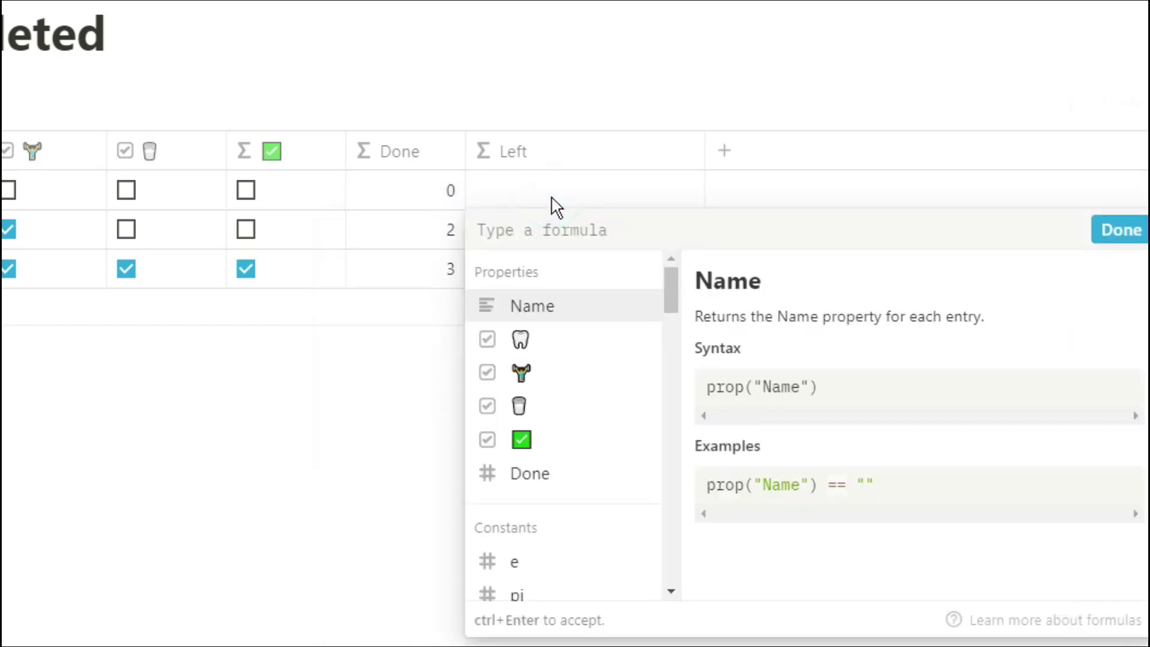
key("ctrl+v")
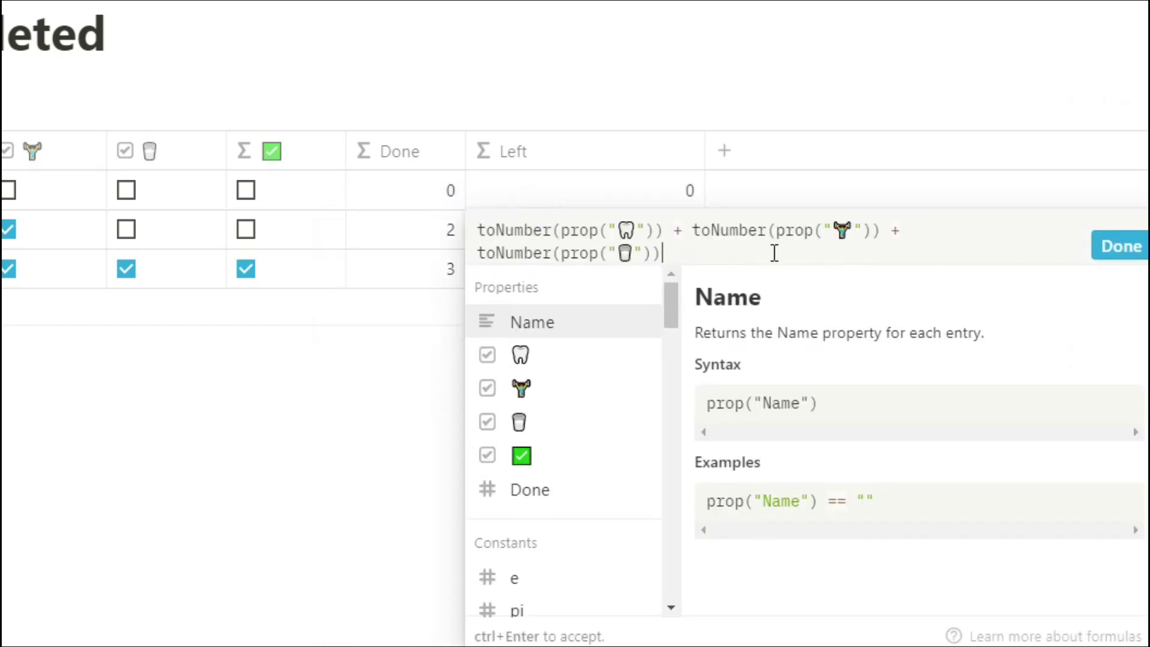
type("-3")
left_click(1109, 248)
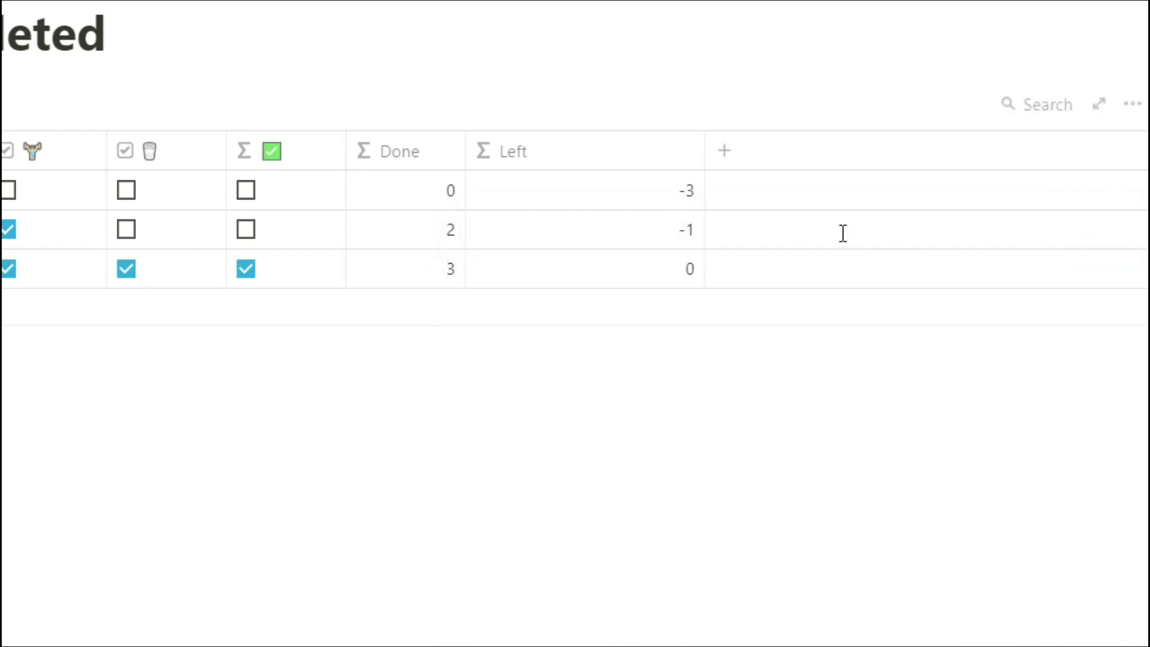
left_click_drag(705, 159, 663, 166)
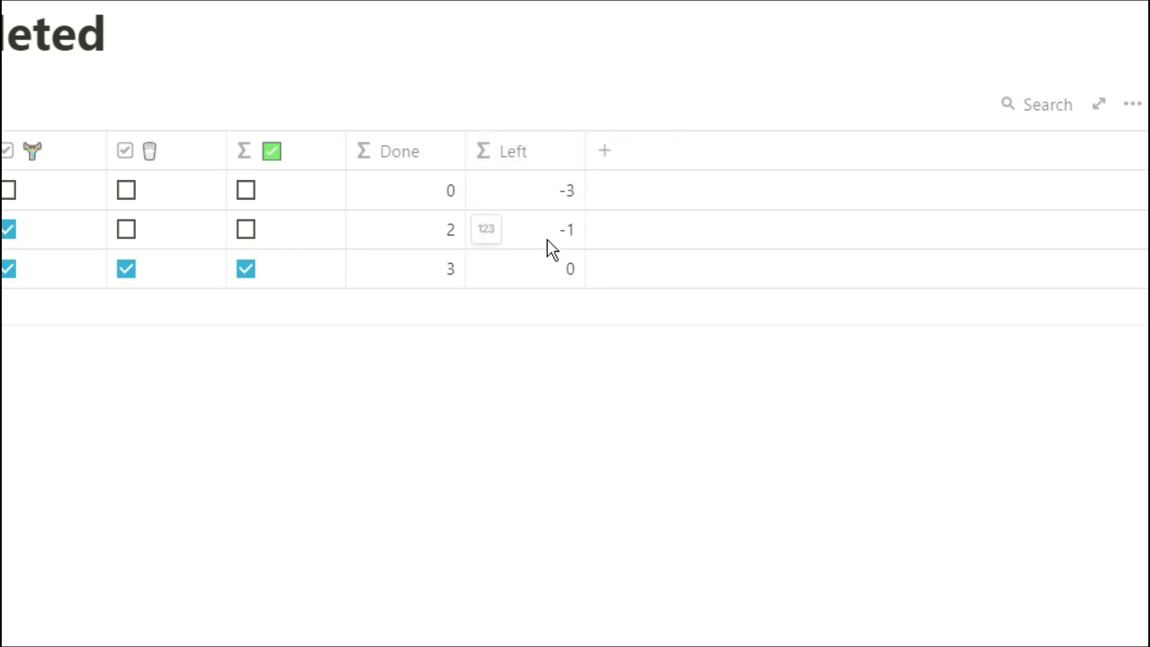
Step: Start wrapping the Left formula in abs( at its beginning
left_click(538, 208)
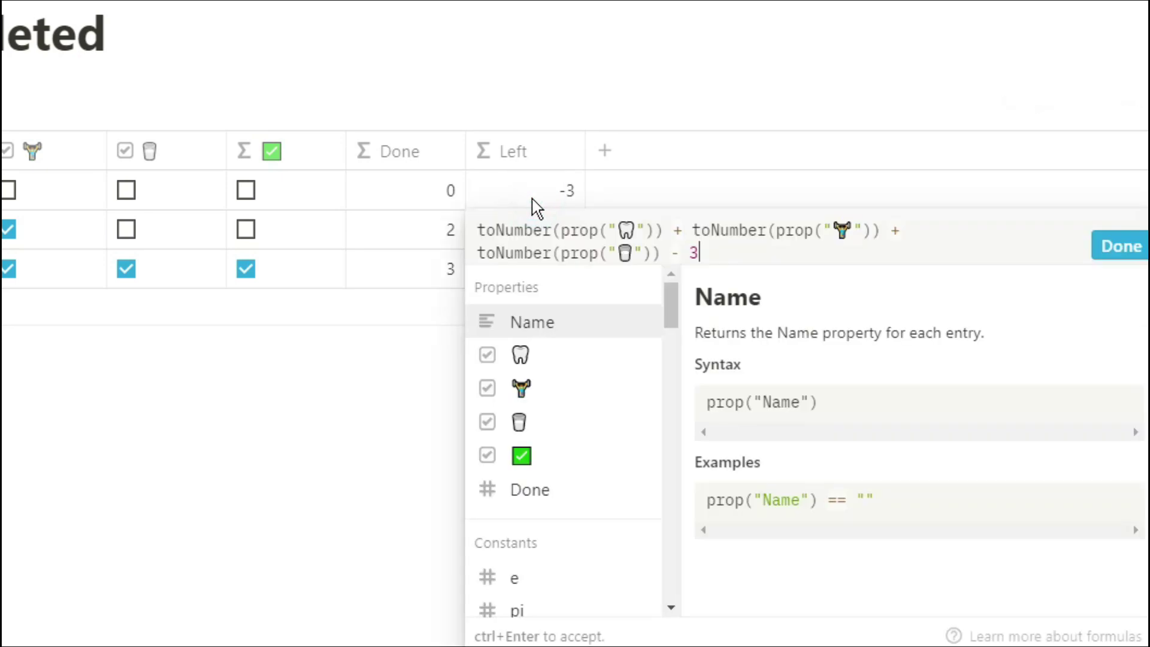
left_click(478, 229)
type("abs(")
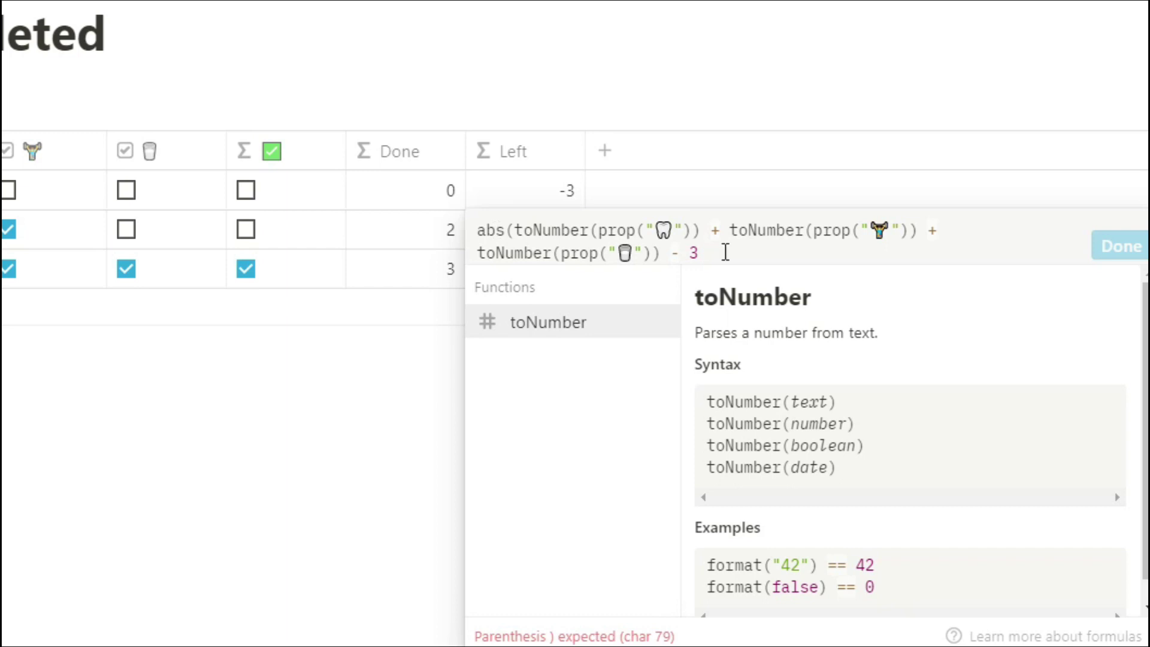
Step: Apply the abs() Left formula and add a formula column named 'Out of'
left_click(1119, 246)
left_click(605, 151)
mouse_move(636, 286)
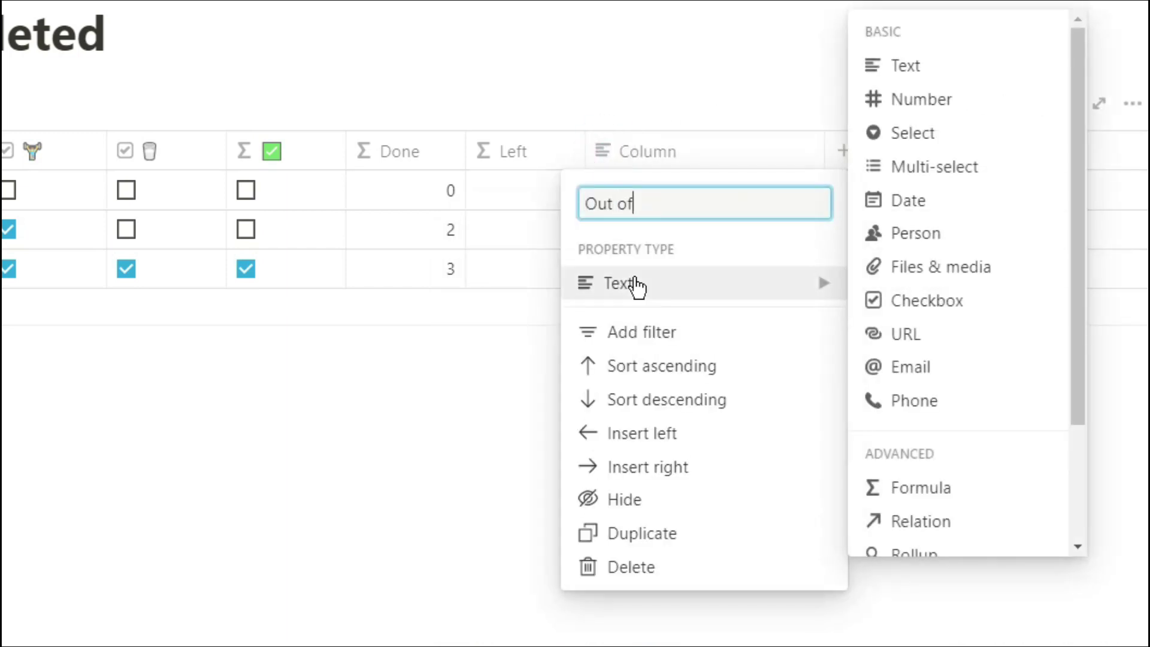
type("Out of")
left_click(916, 486)
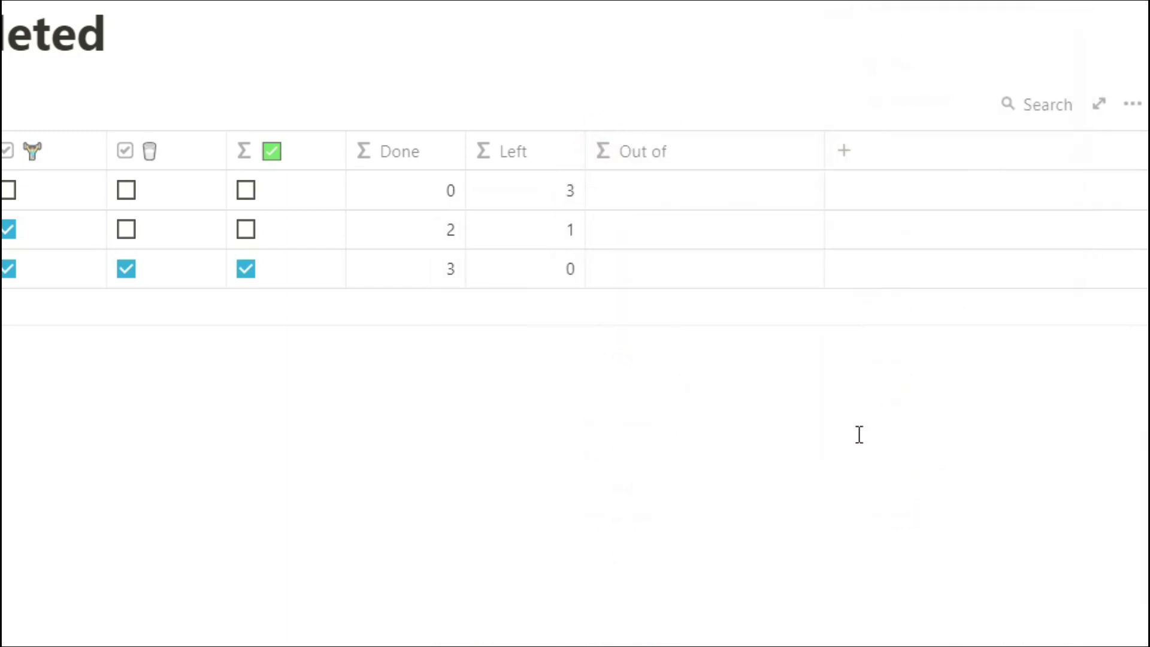
Step: Set 'Out of' to format(Done sum) + " / " + "3", reading 0 / 3, 2 / 3, 3 / 3
left_click(413, 197)
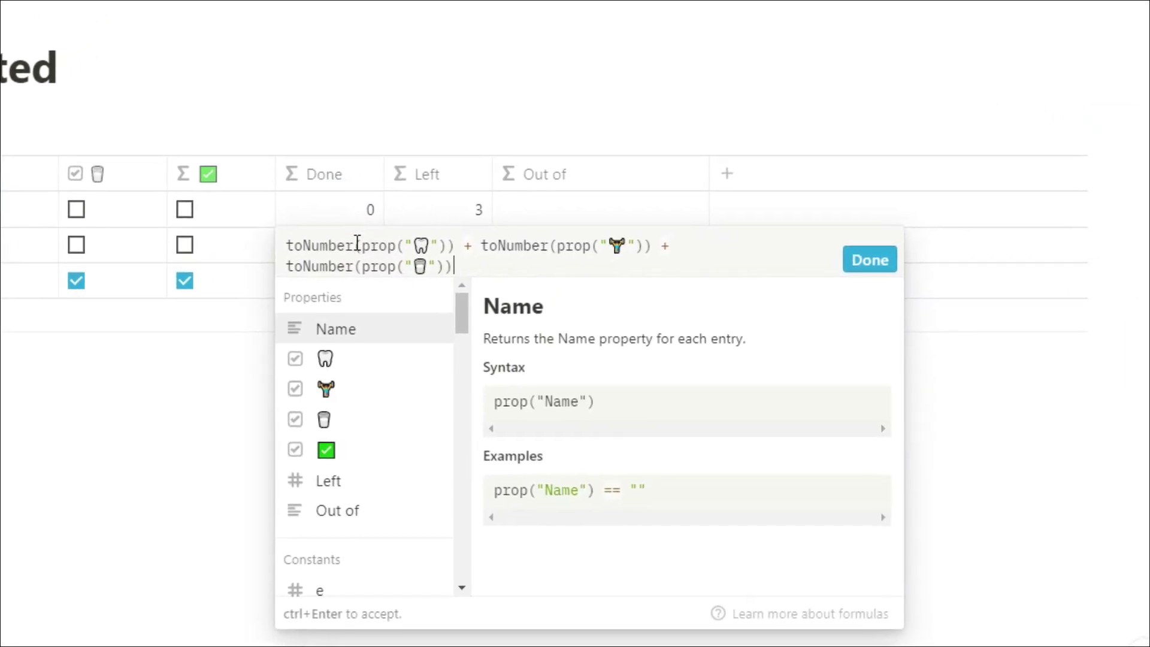
triple_click(359, 248)
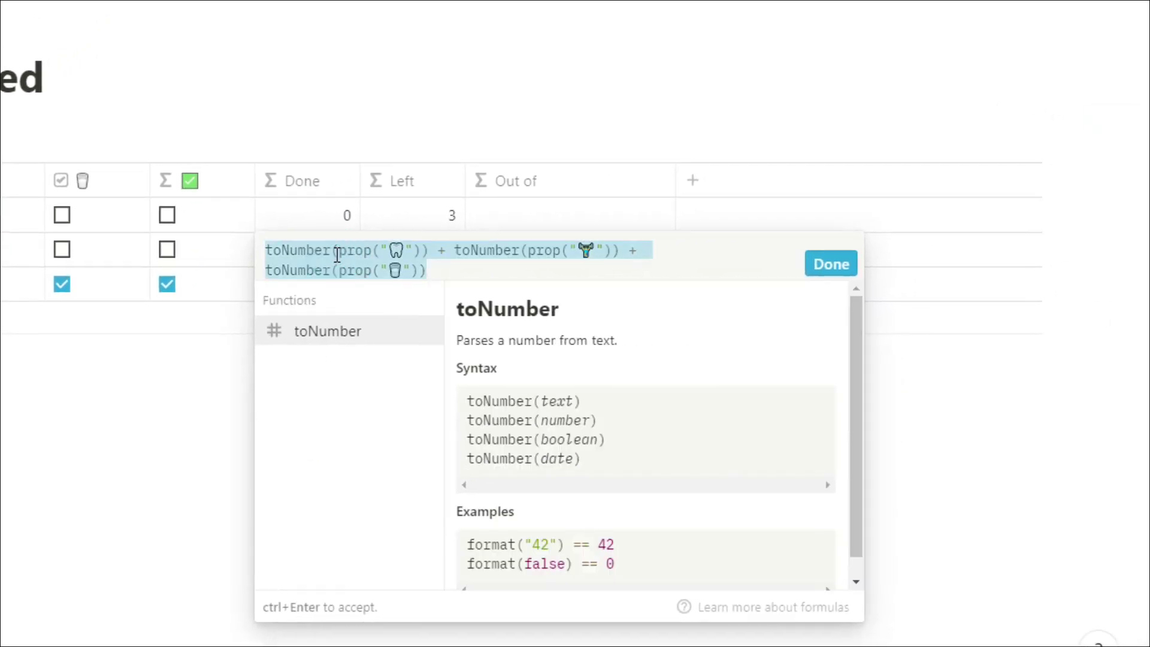
key("ctrl+c")
key("Escape")
left_click(519, 214)
key("ctrl+v")
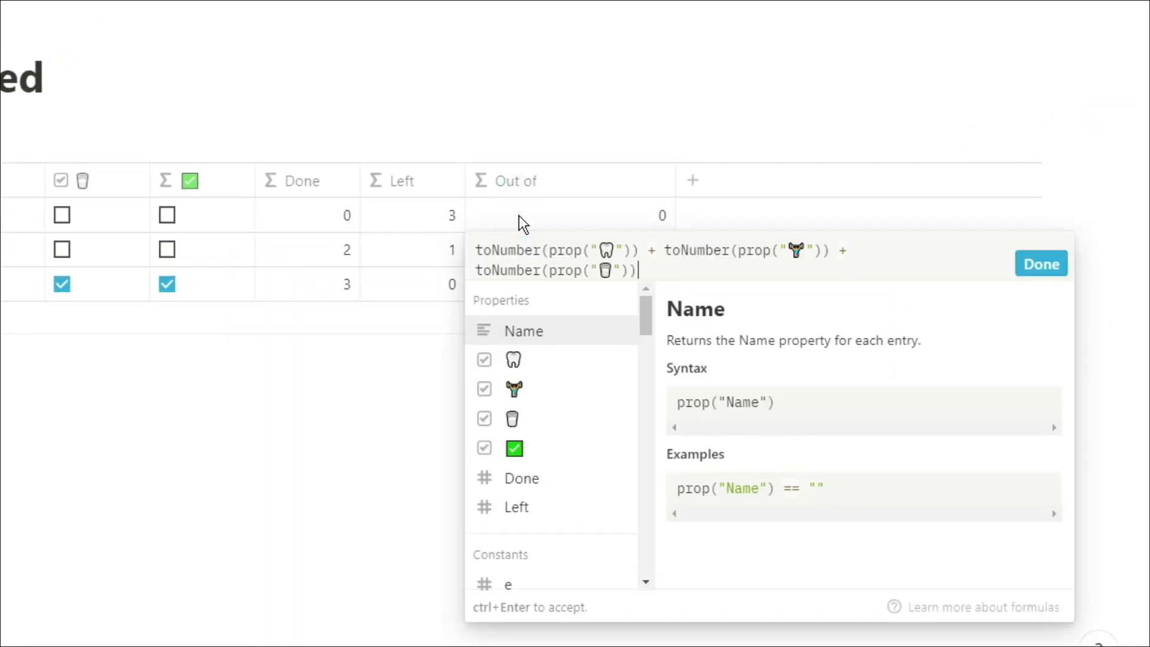
left_click(480, 248)
type("format(")
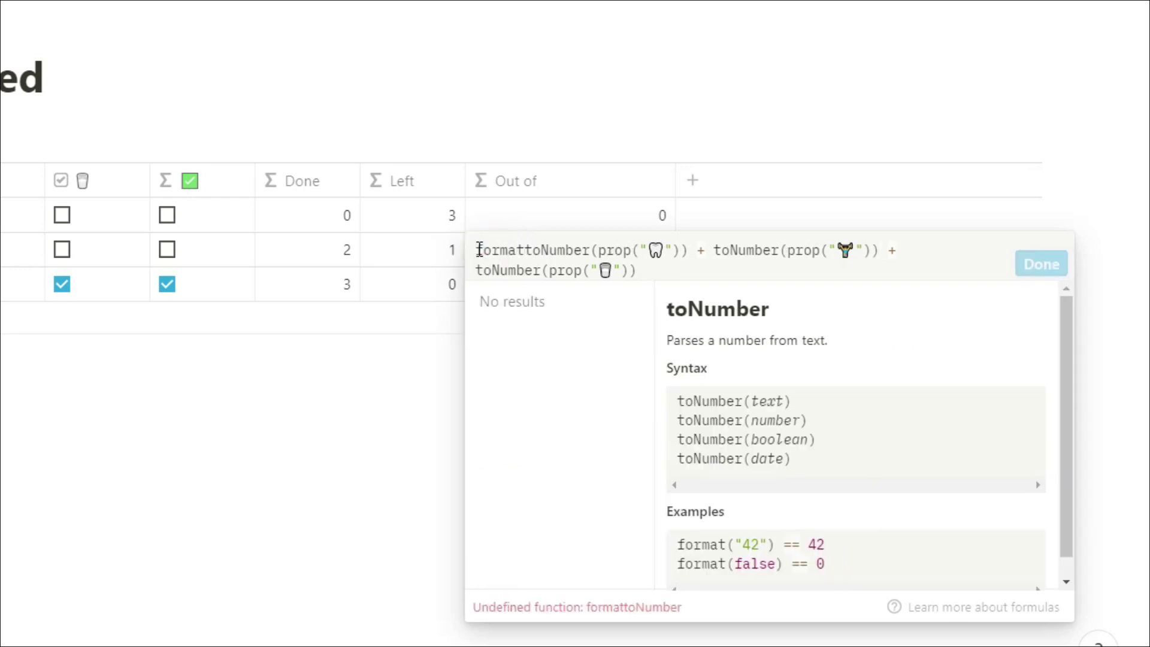
left_click(659, 273)
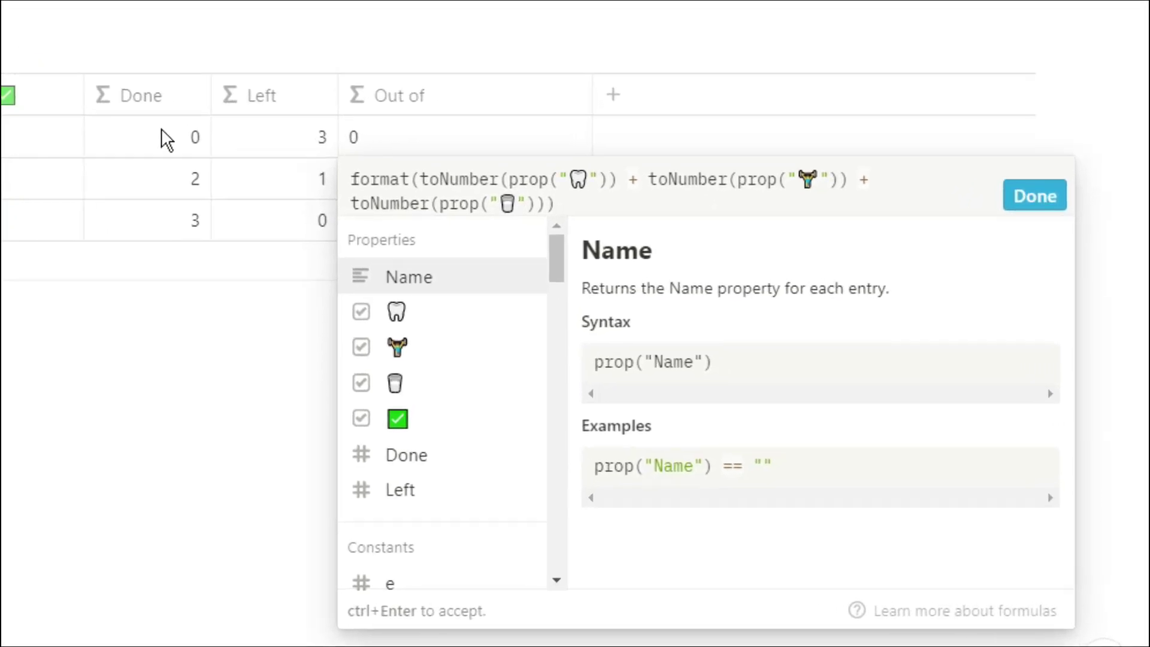
type("+ \" / \"")
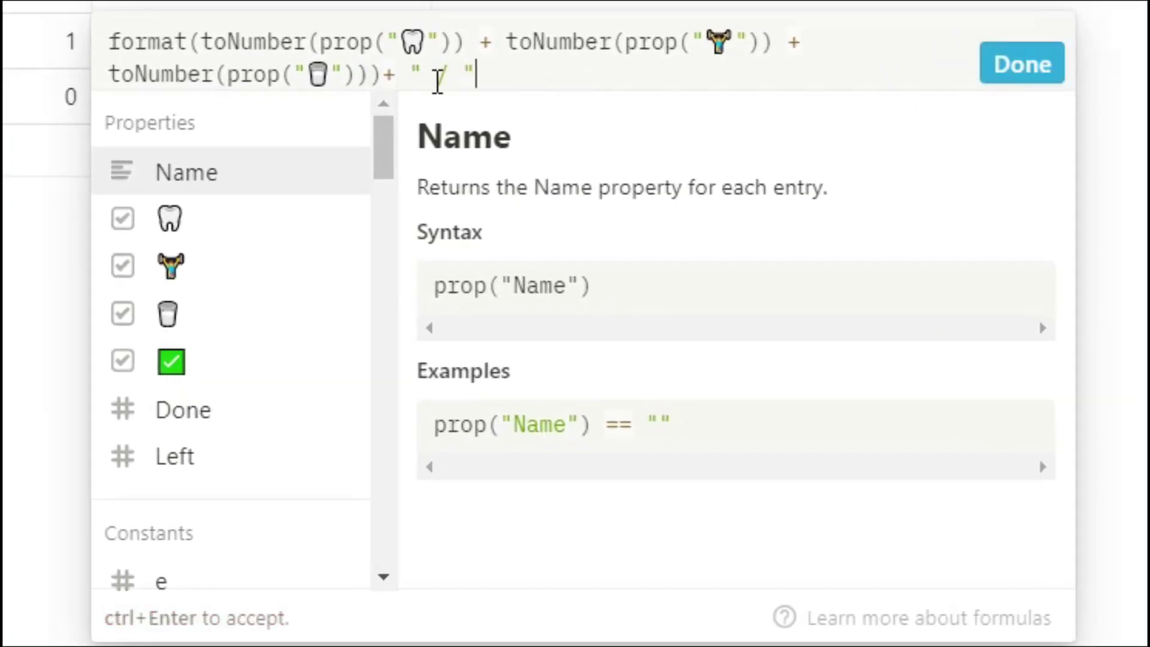
type(" + \"3\"")
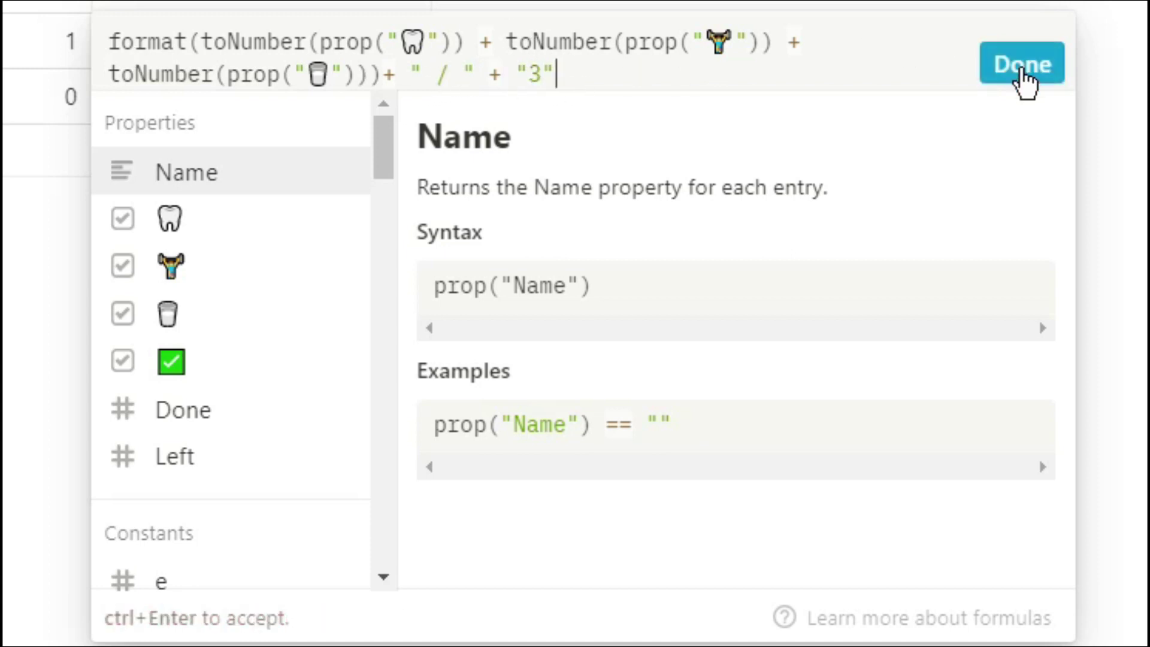
left_click(1023, 67)
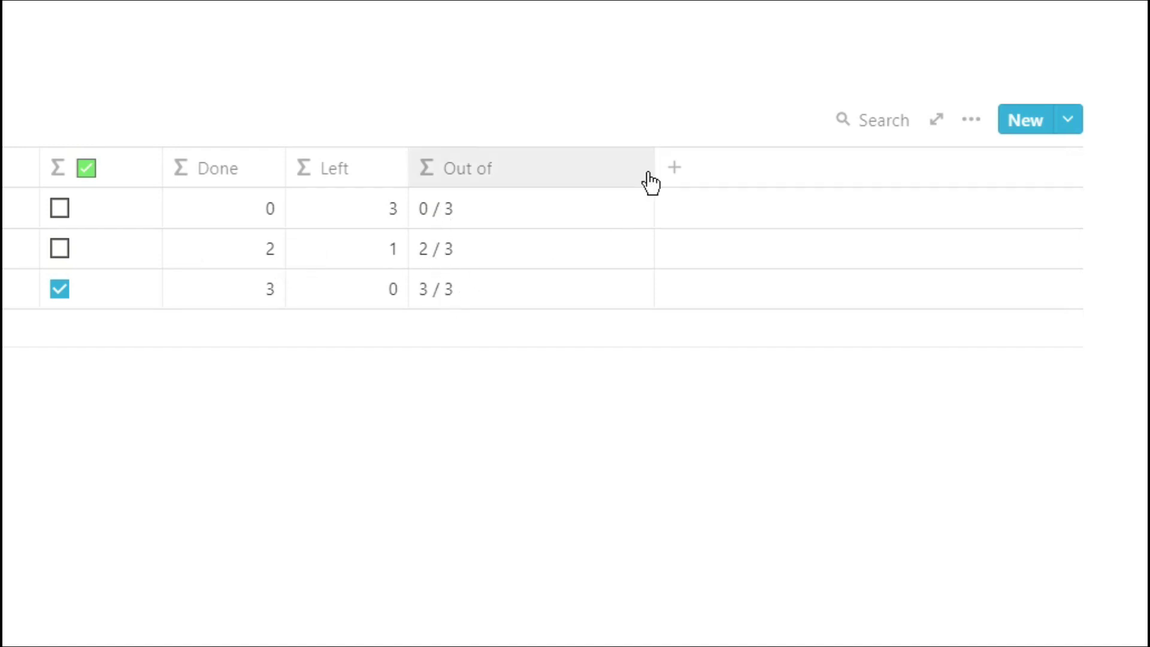
Step: Narrow the Out of column and add a formula column named '%'
left_click_drag(653, 181, 528, 182)
left_click(547, 171)
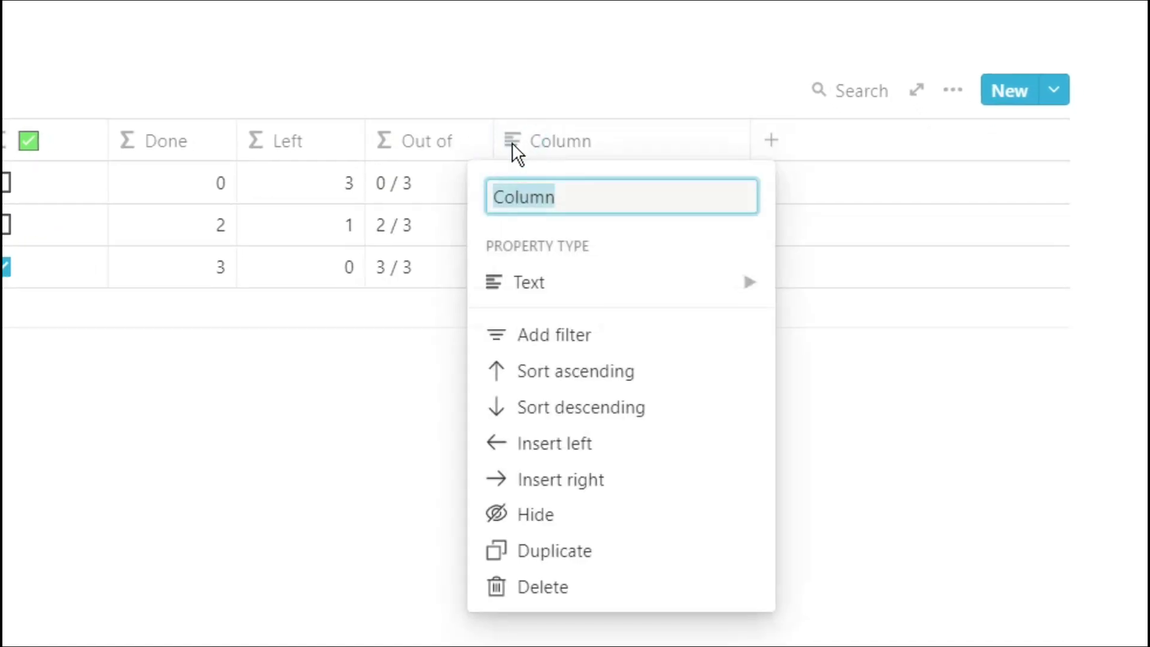
type("%")
mouse_move(588, 306)
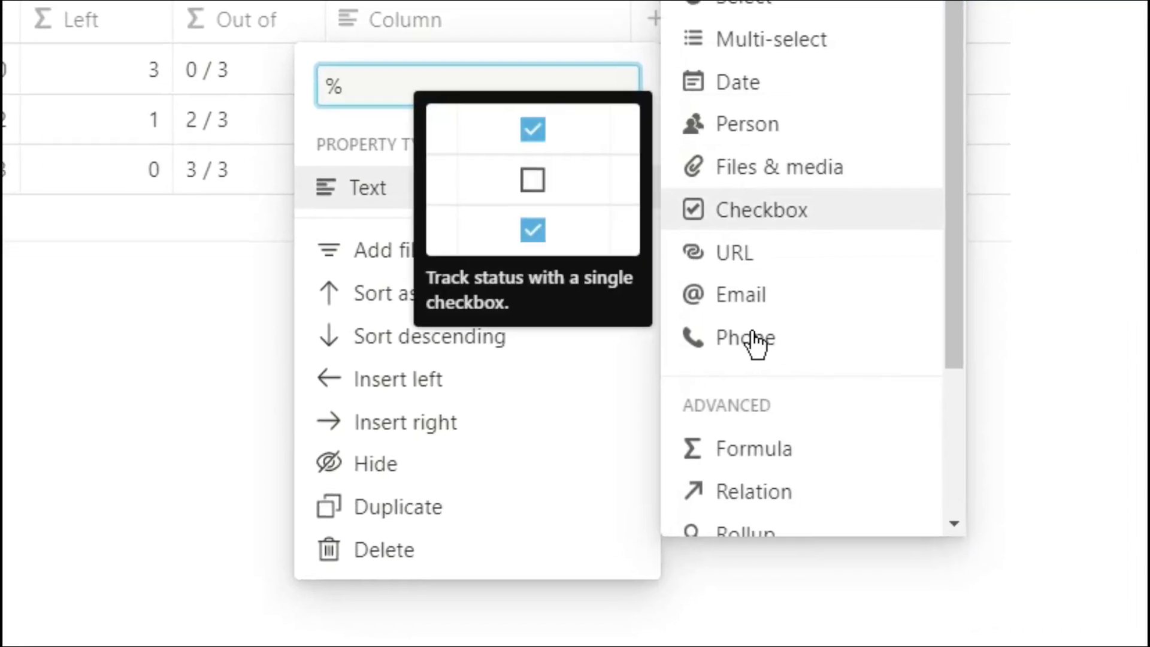
left_click(779, 463)
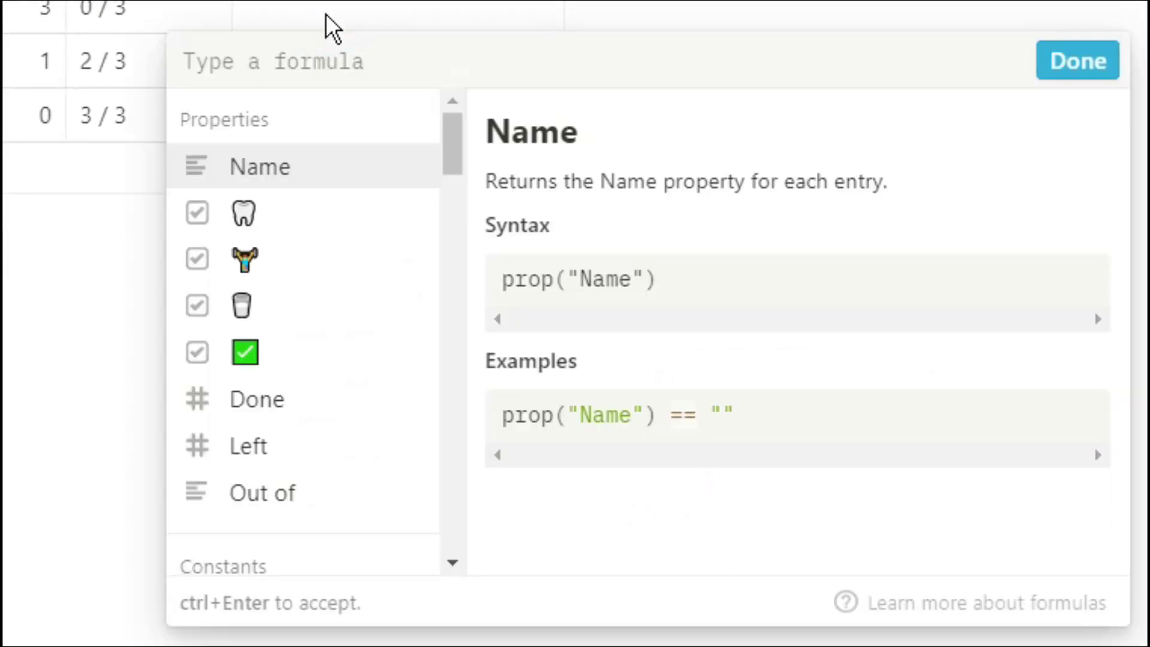
Step: Set % to (sum of the three habit toNumbers)/3*100, giving 0, 66.666666666667 and 100
type("toNumber(")
left_click(290, 211)
type(")+toNumber(")
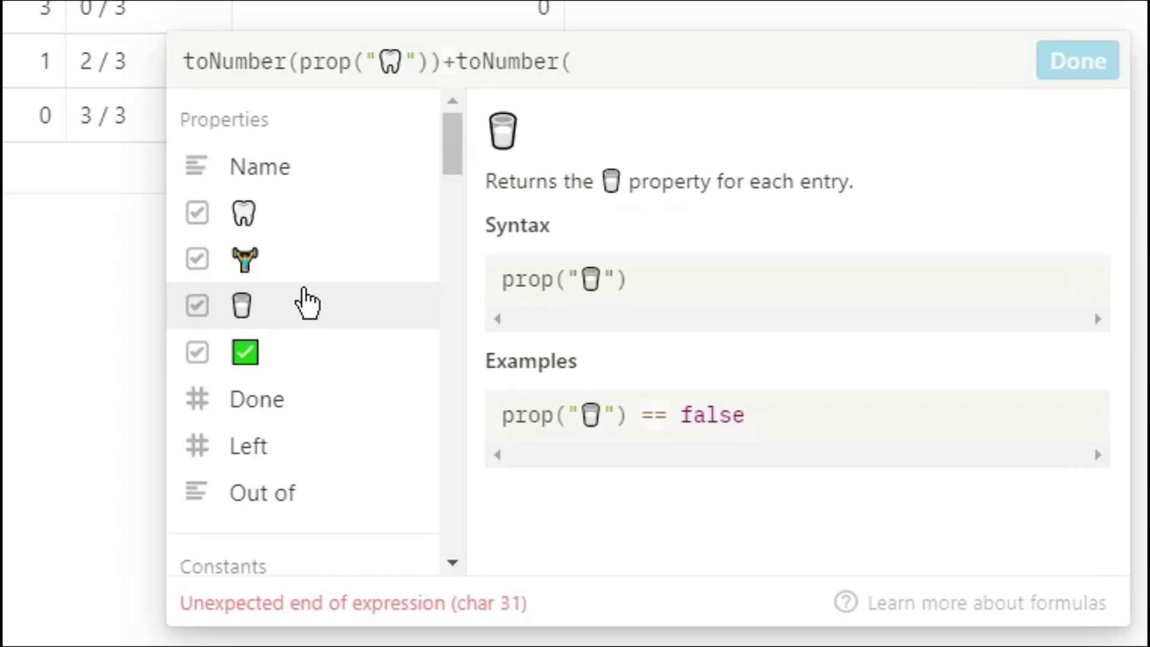
left_click(285, 256)
type(")+toNumber(")
left_click(278, 313)
type("))+toNumber(prop(\"🥛\"))")
left_click(186, 60)
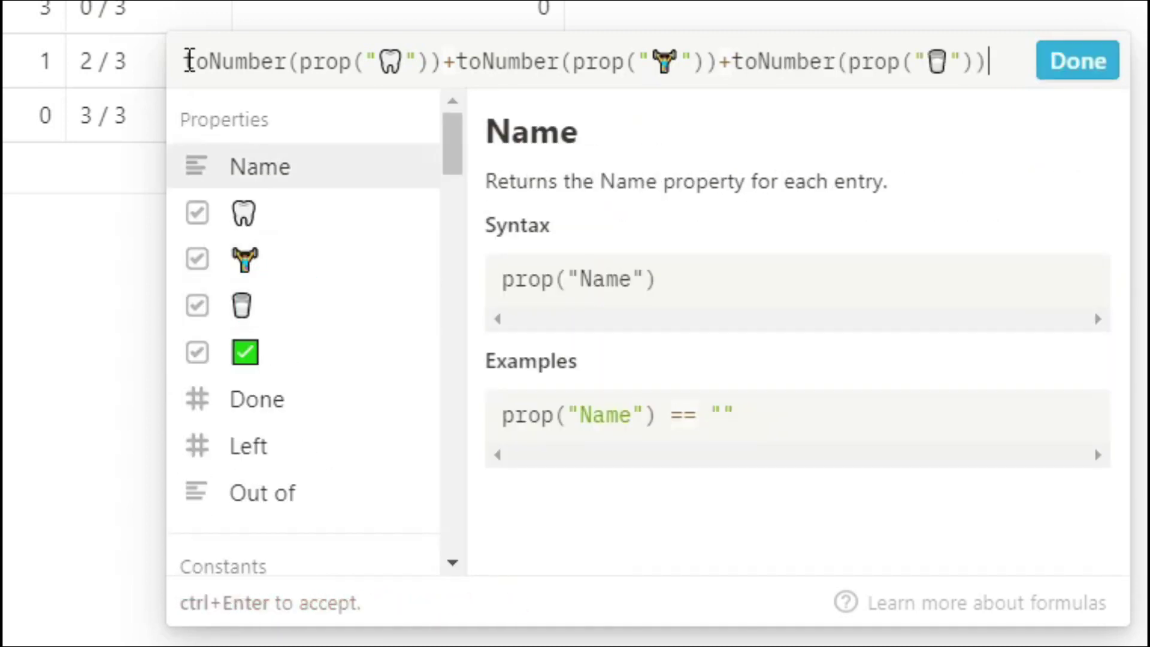
type("(")
left_click(859, 66)
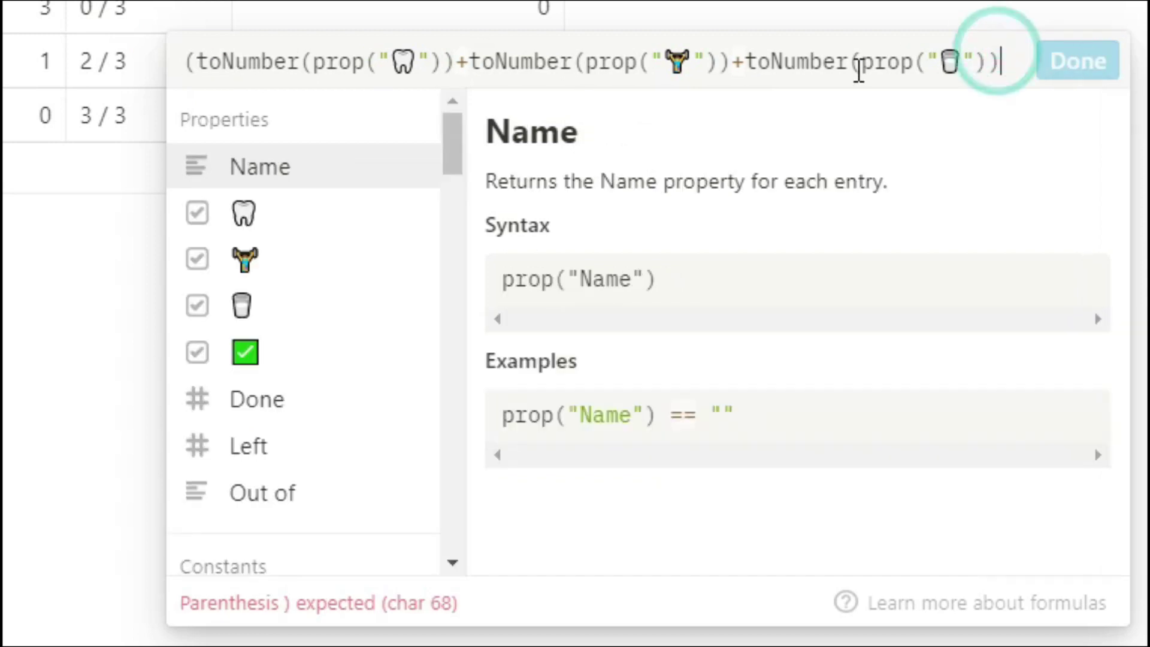
type(")")
type("/3")
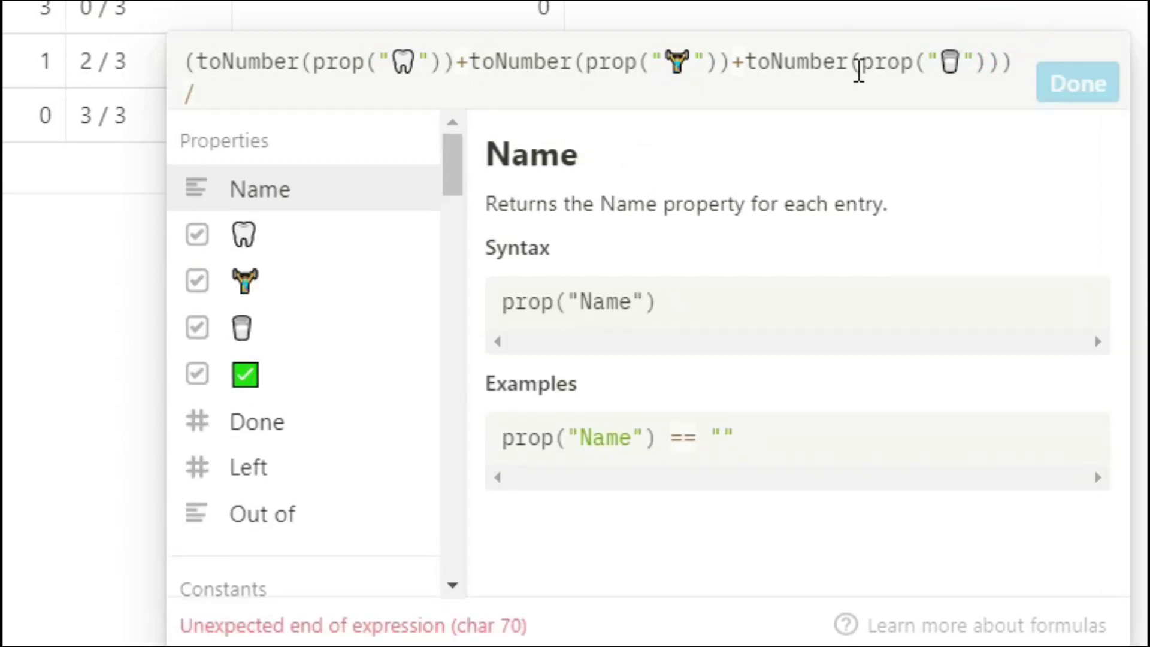
type("*100")
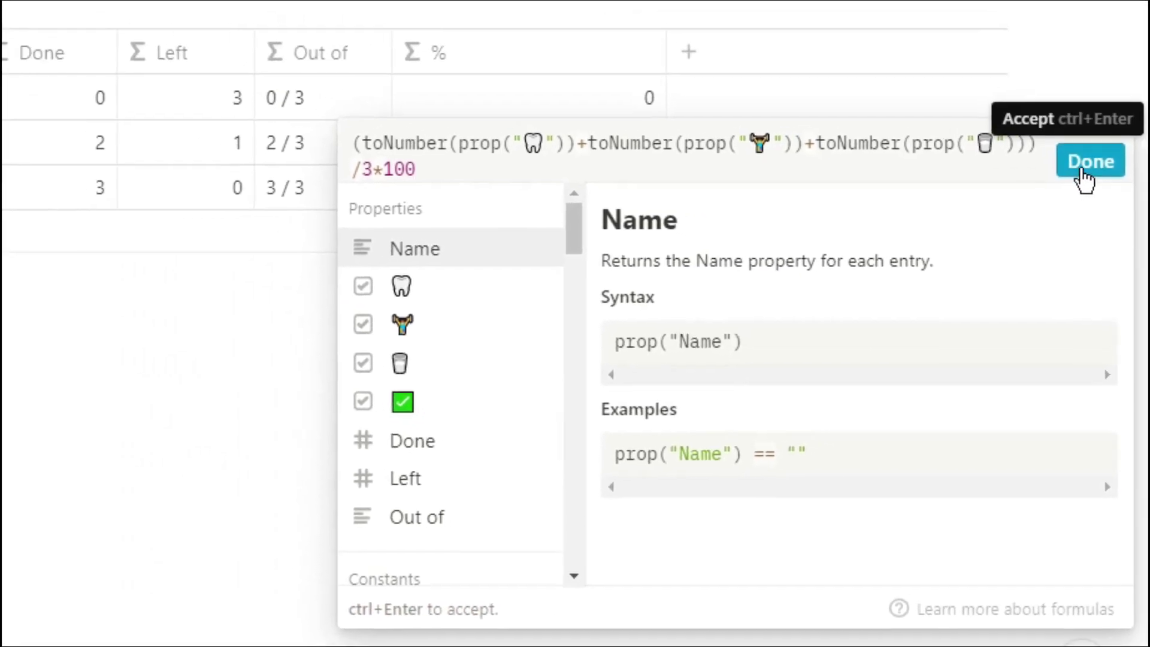
left_click(1084, 171)
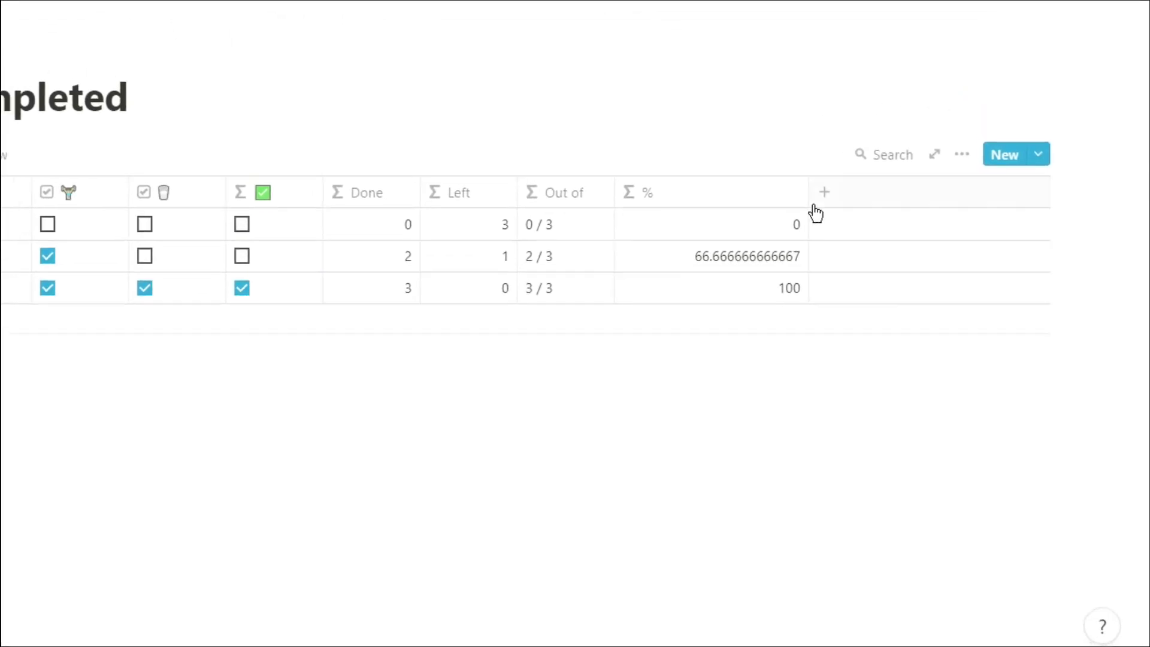
Step: Narrow the % column and rewrite its formula as format(round(...)) + "%" for 0%, 67%, 100%
left_click_drag(810, 204, 753, 228)
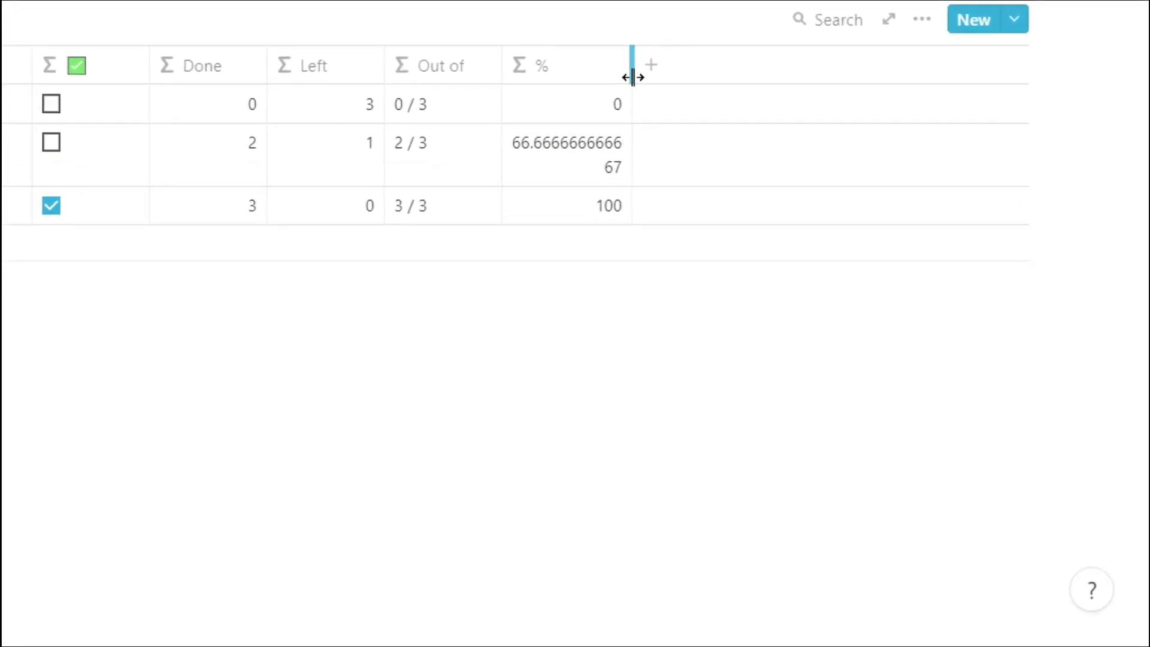
left_click(533, 115)
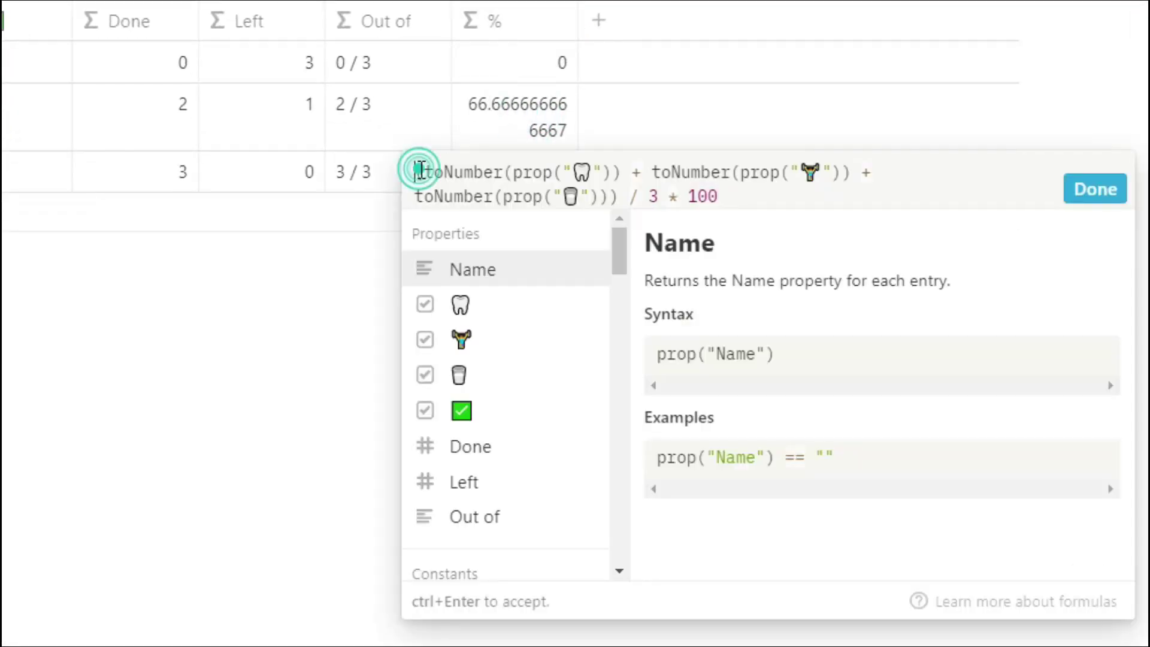
type("round(")
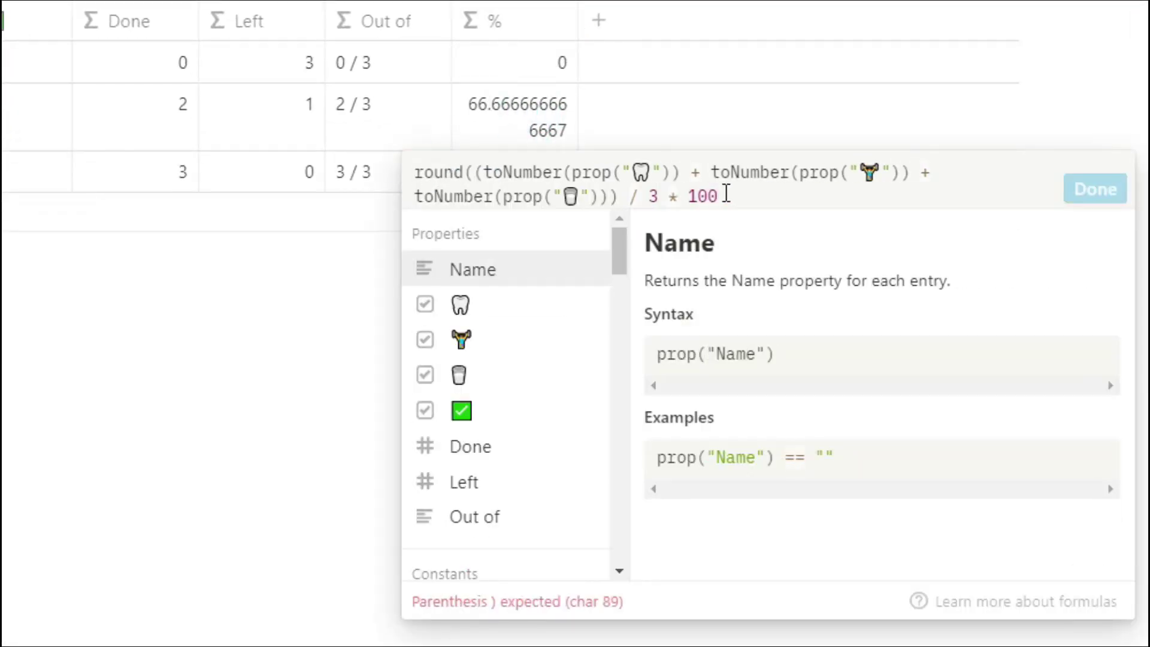
type(")")
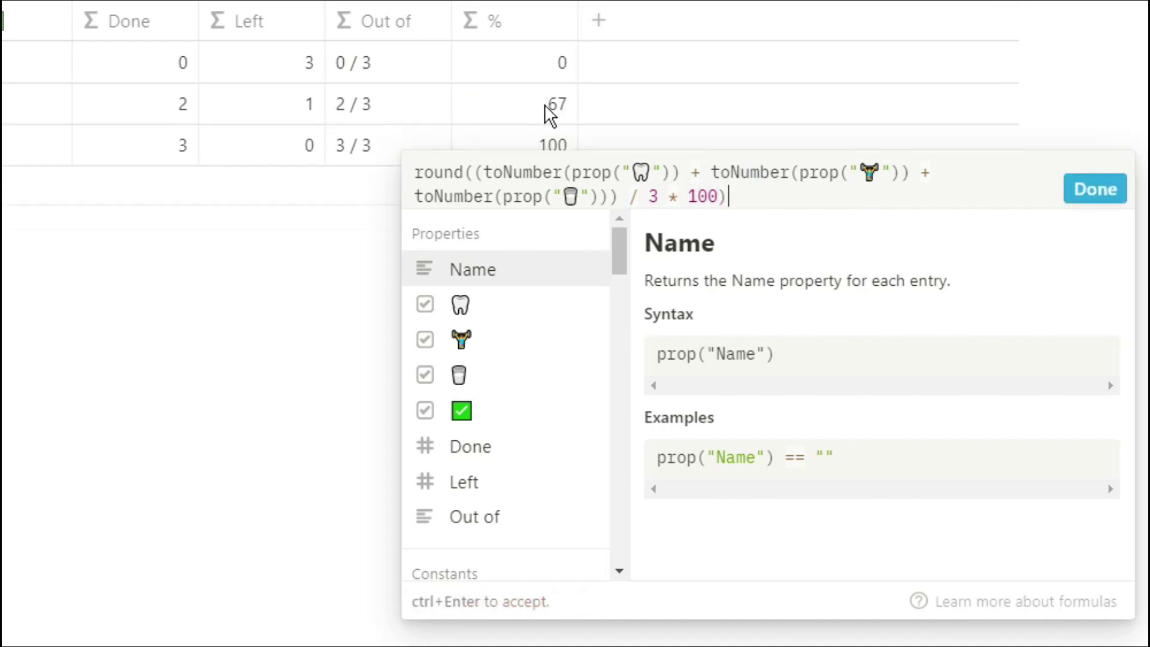
type("+")
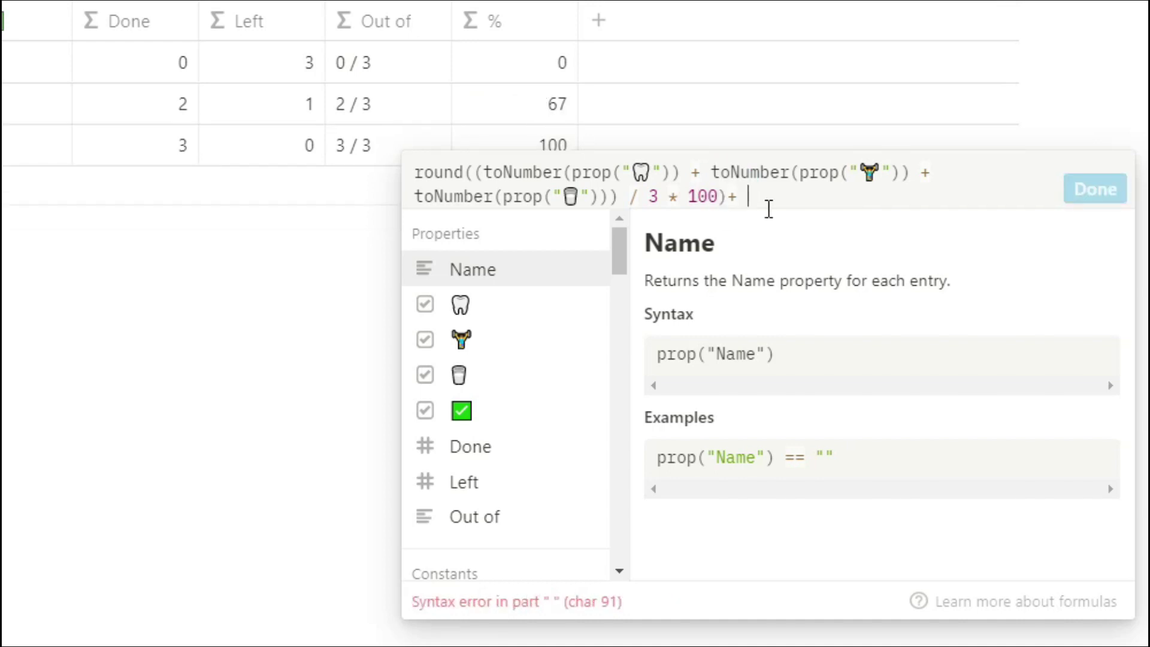
type(" \"%\"")
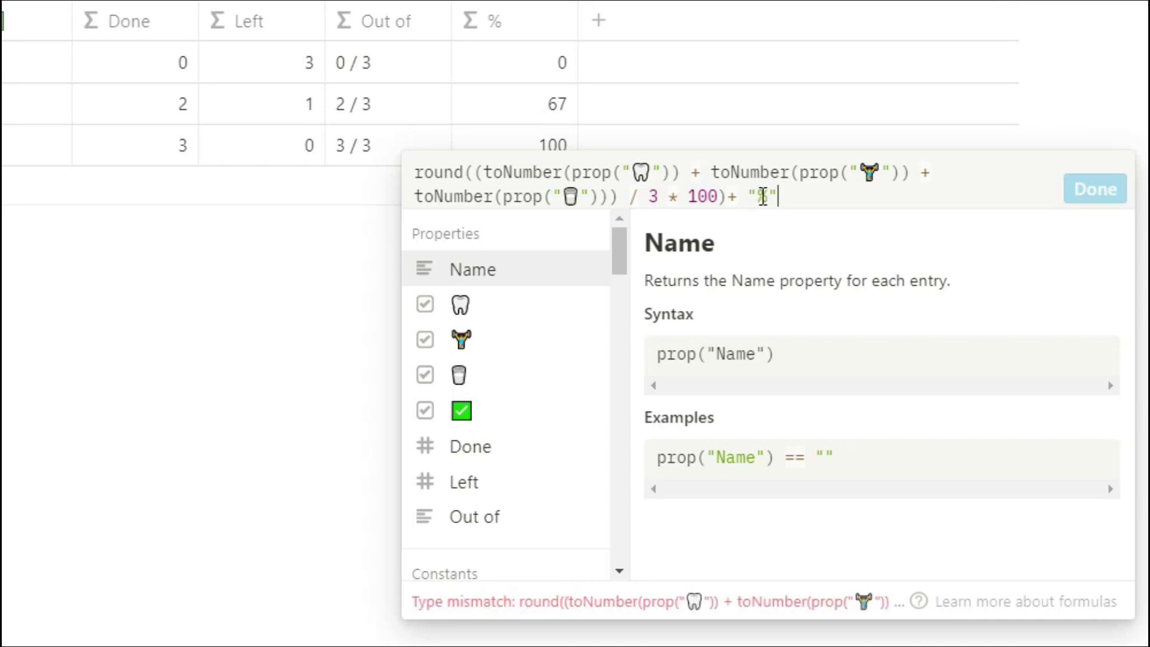
left_click(419, 173)
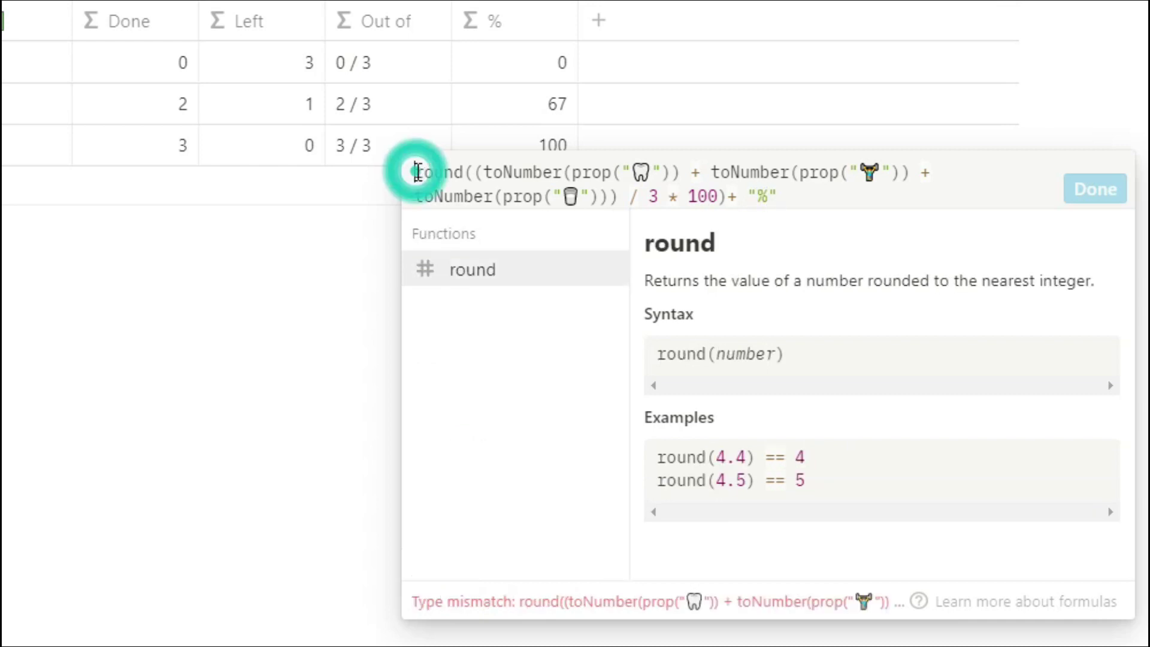
type("format(")
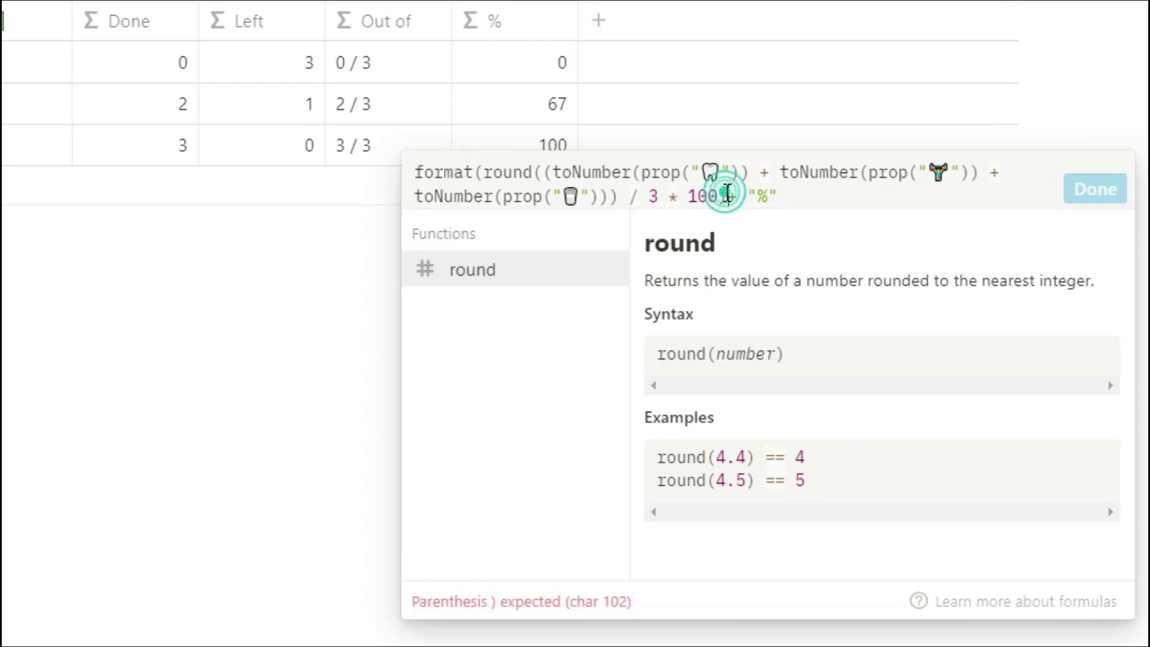
left_click(726, 193)
type(")")
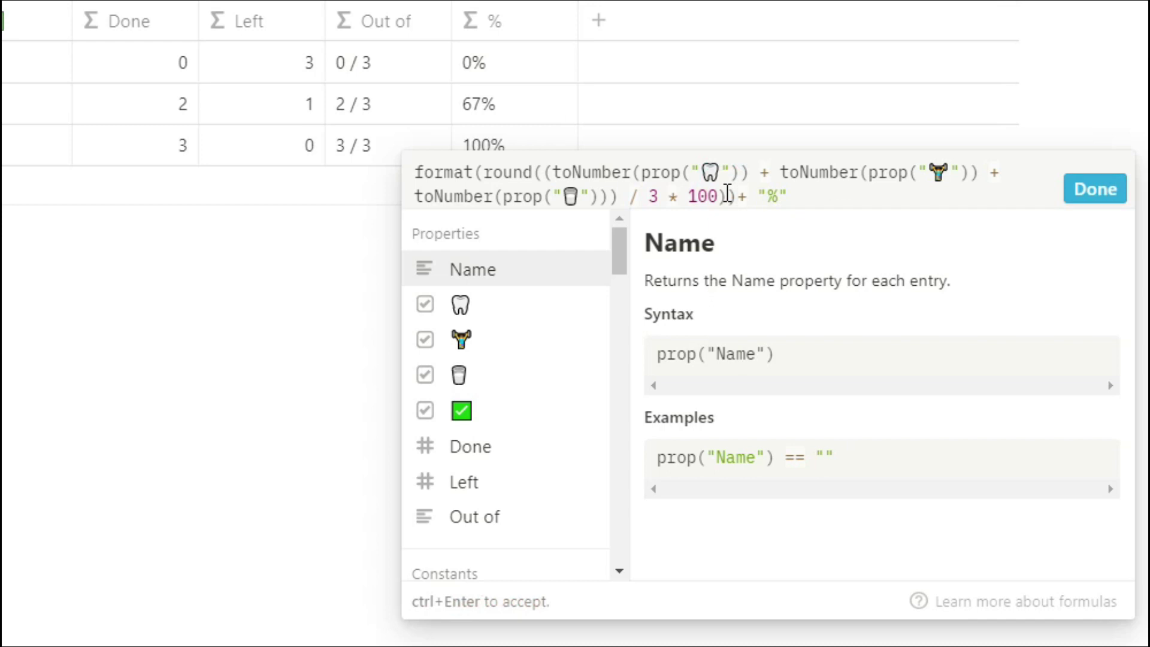
Step: Confirm the rounded % formula and add a formula column named Talk
left_click(1084, 197)
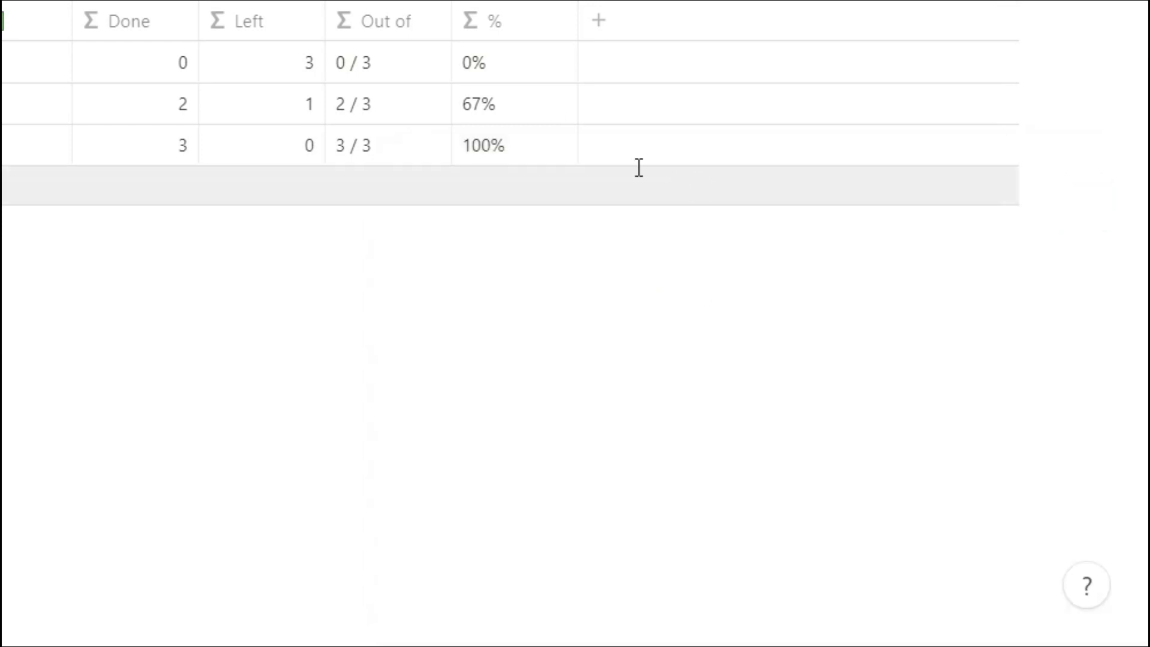
left_click(599, 21)
type("Talk")
mouse_move(637, 179)
left_click(886, 376)
left_click(650, 62)
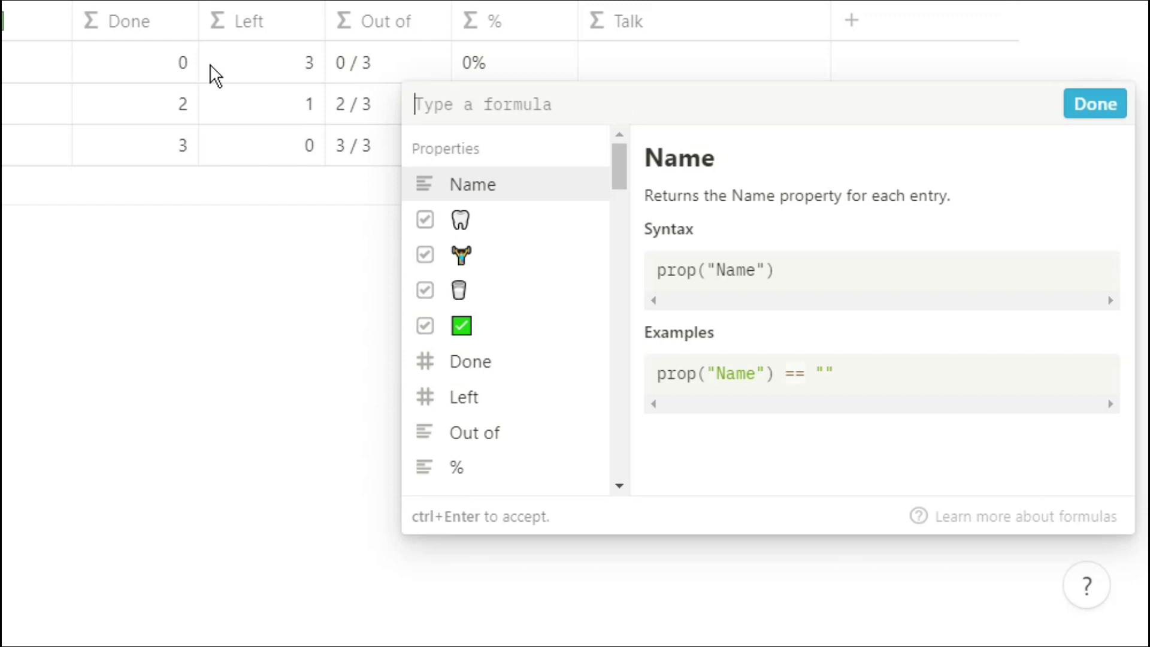
key("Escape")
Step: Set Talk to the copied Done sum ==0 to preview the zero check
left_click(155, 69)
triple_click(161, 109)
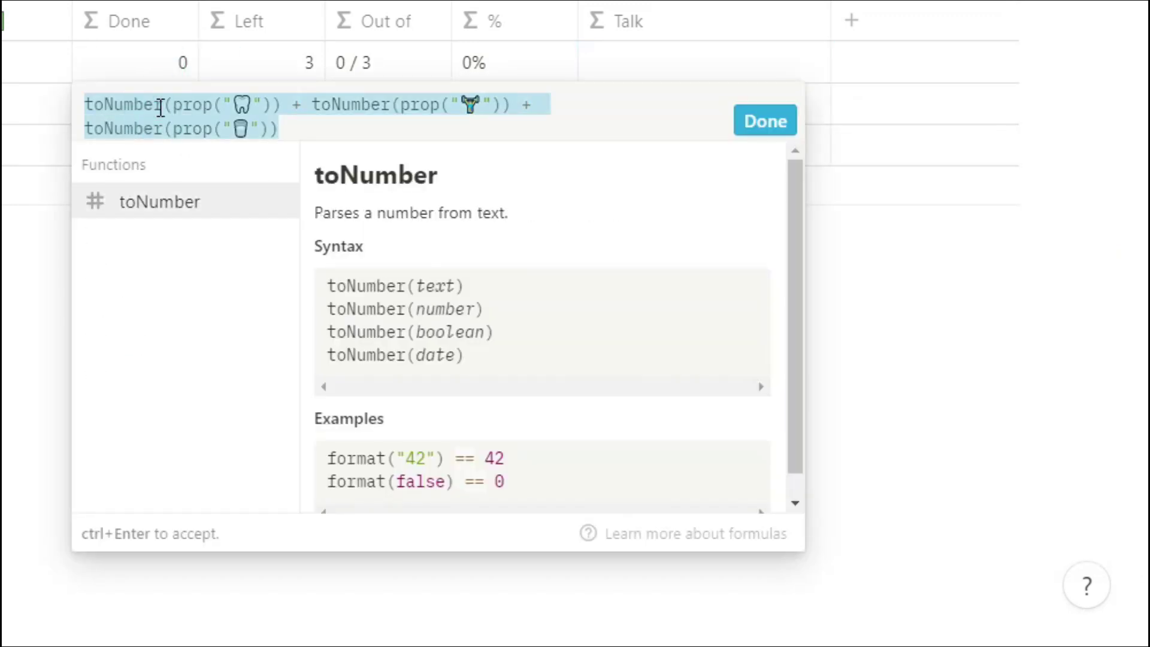
key("ctrl+c")
left_click(627, 52)
key("ctrl+v")
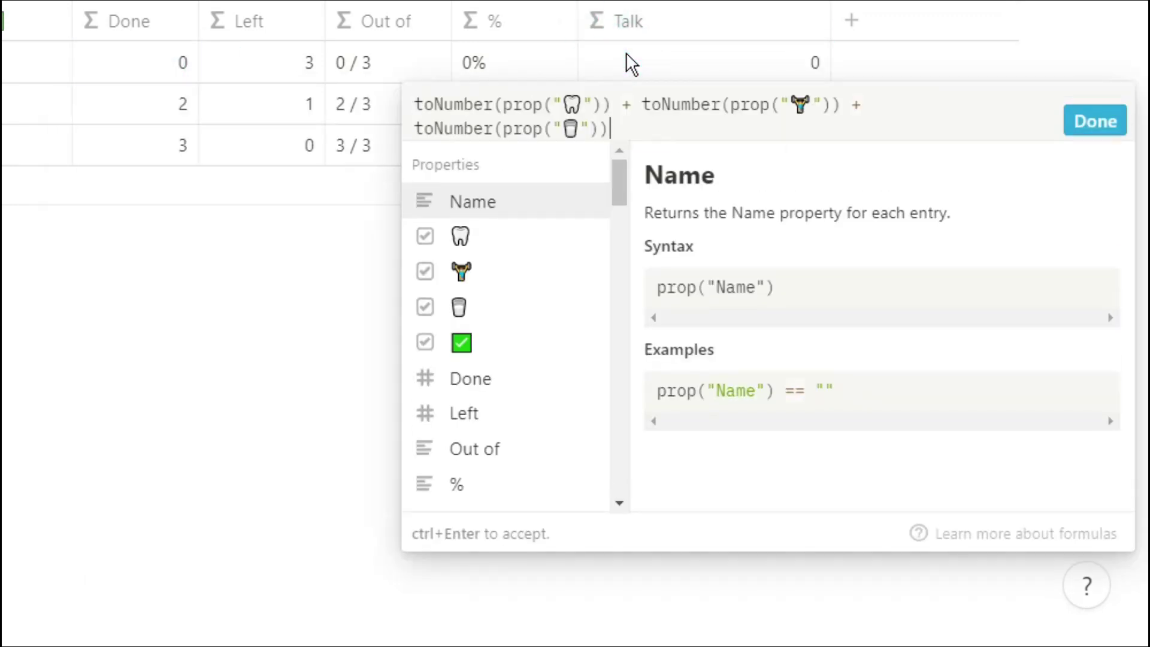
type("==0")
left_click(1078, 119)
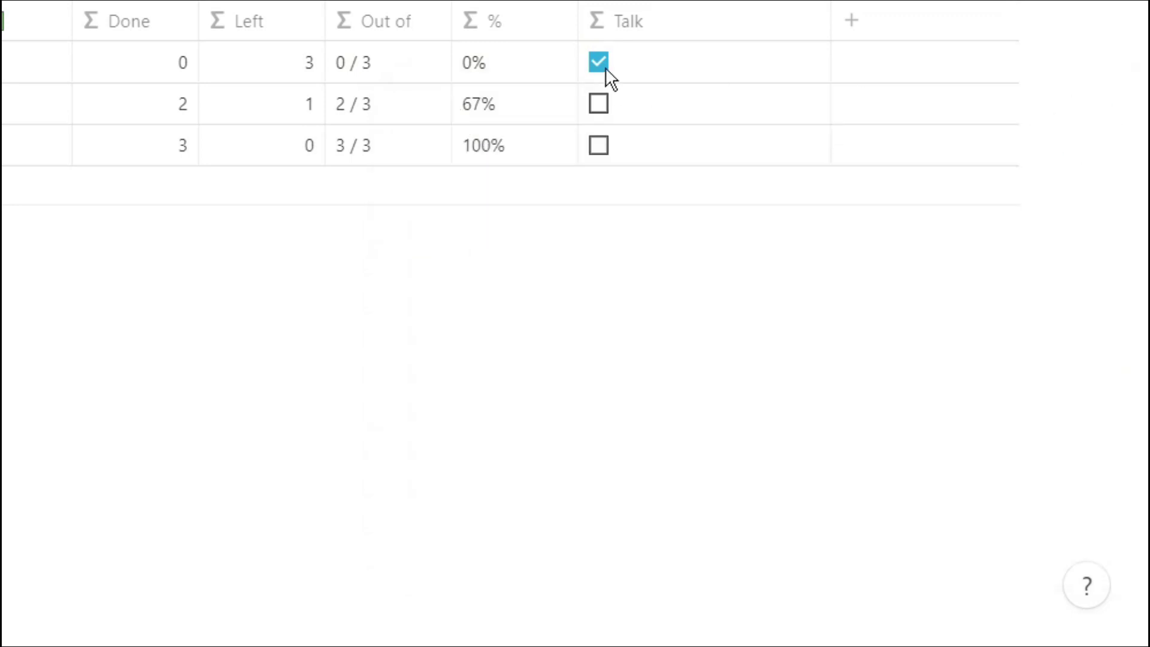
Step: Extend Talk with ? "GET STARTED" : and(tooth, weightlifter, milk) ? "COMPLETED" :
left_click(617, 90)
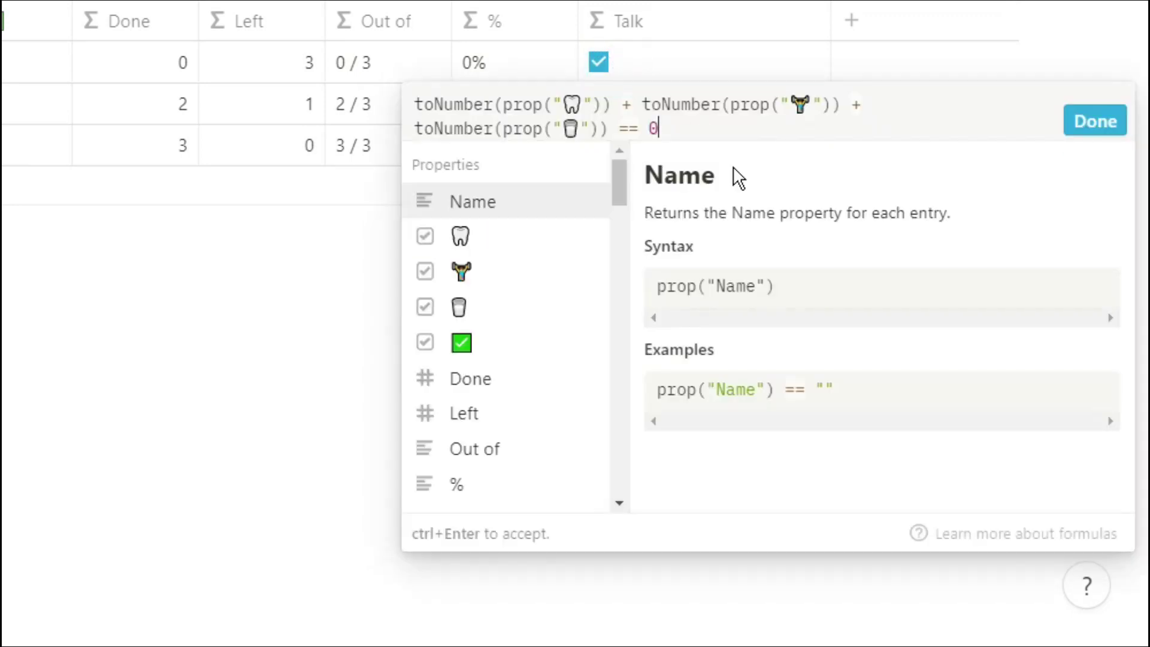
type("? \"GET")
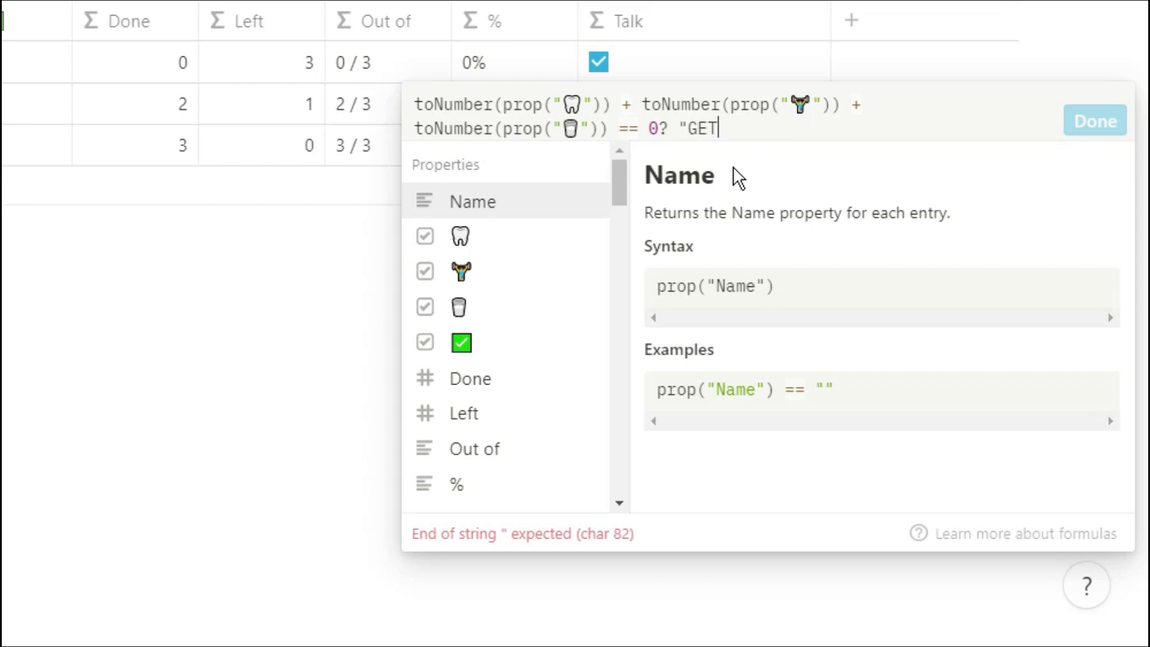
type(" STARTED\"")
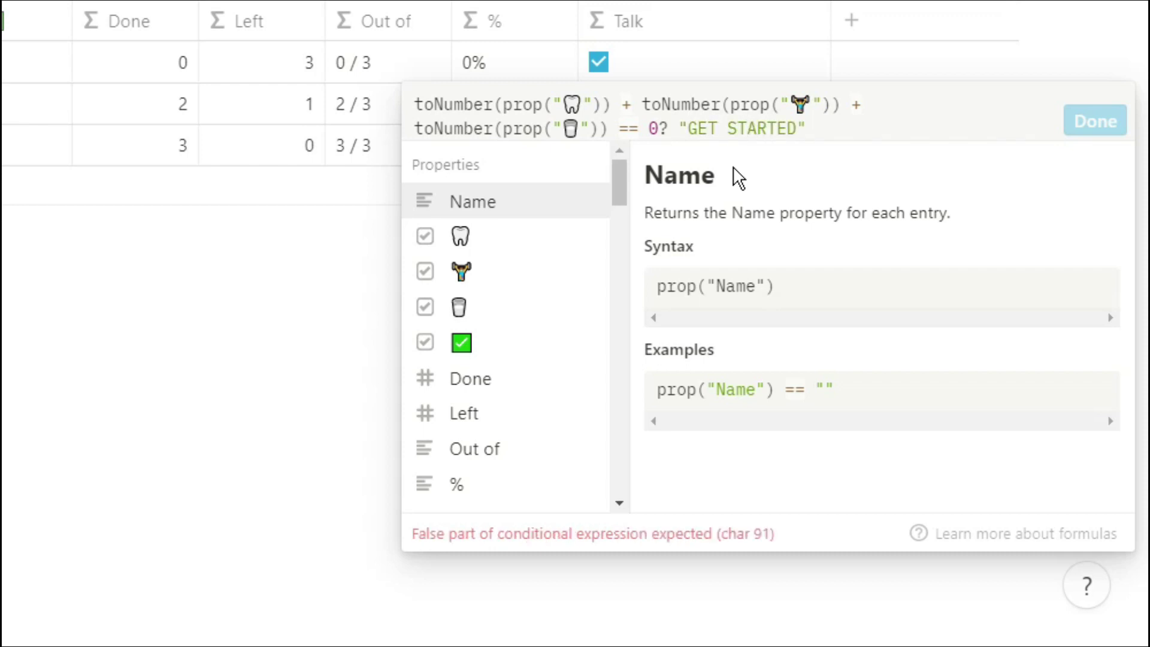
type(": and(")
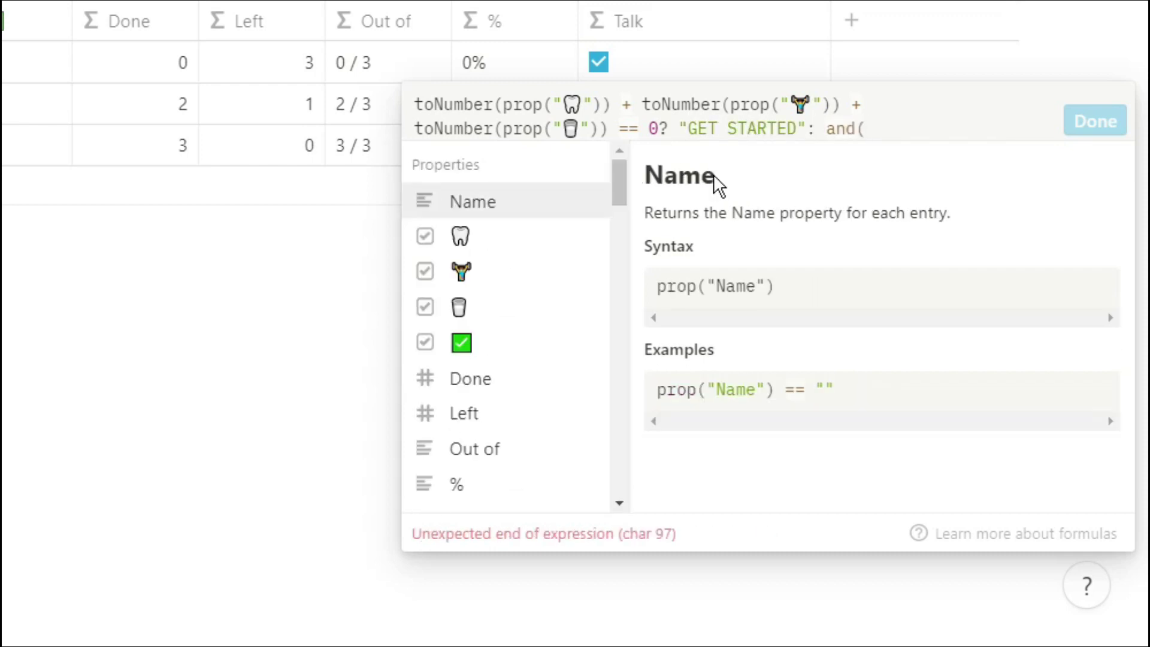
left_click(501, 236)
type(",")
left_click(495, 272)
type("and(")
left_click(487, 337)
type(")")
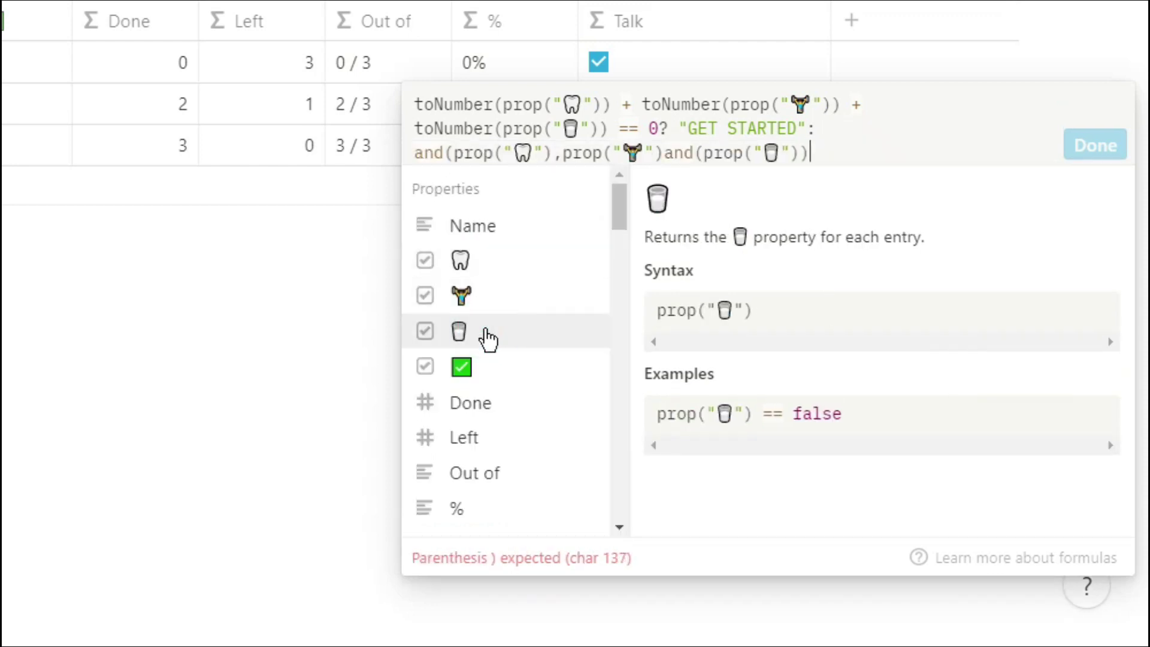
type(")?")
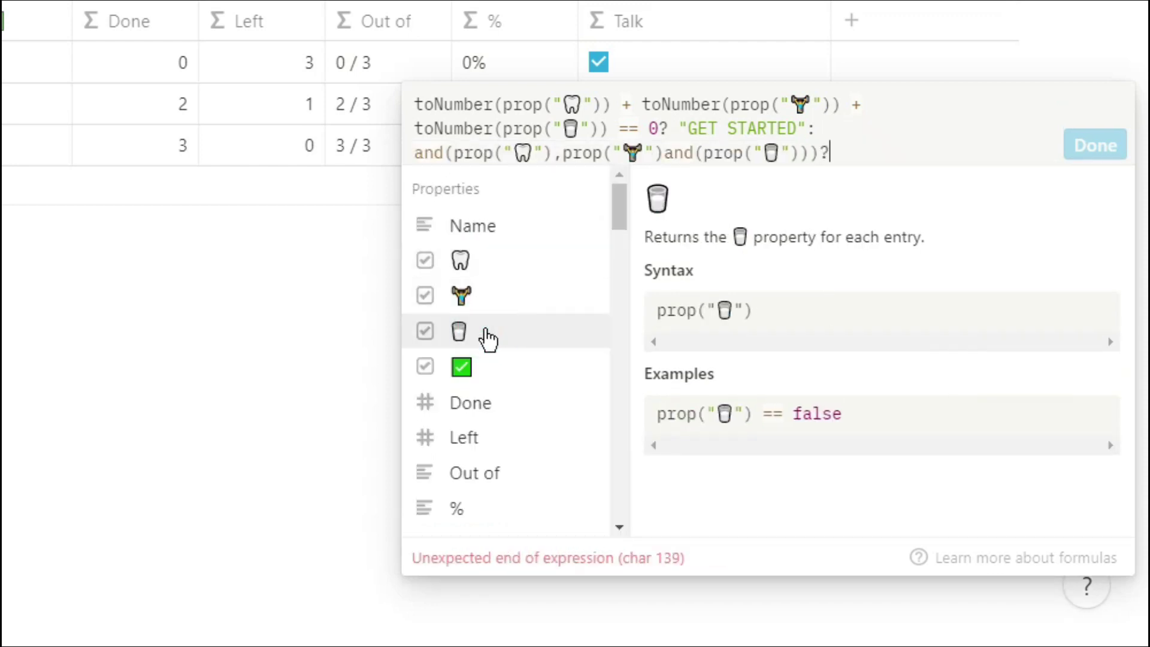
type("\"COMPLTED")
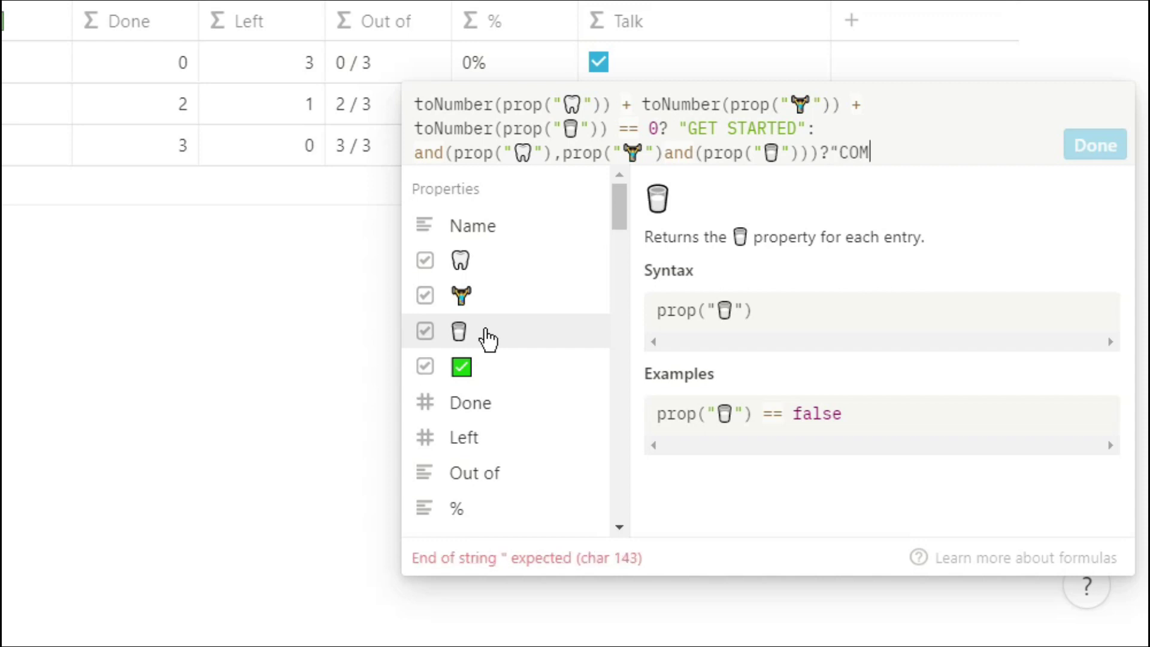
key("BackSpace")
key("BackSpace")
key("BackSpace")
type("ETED\"")
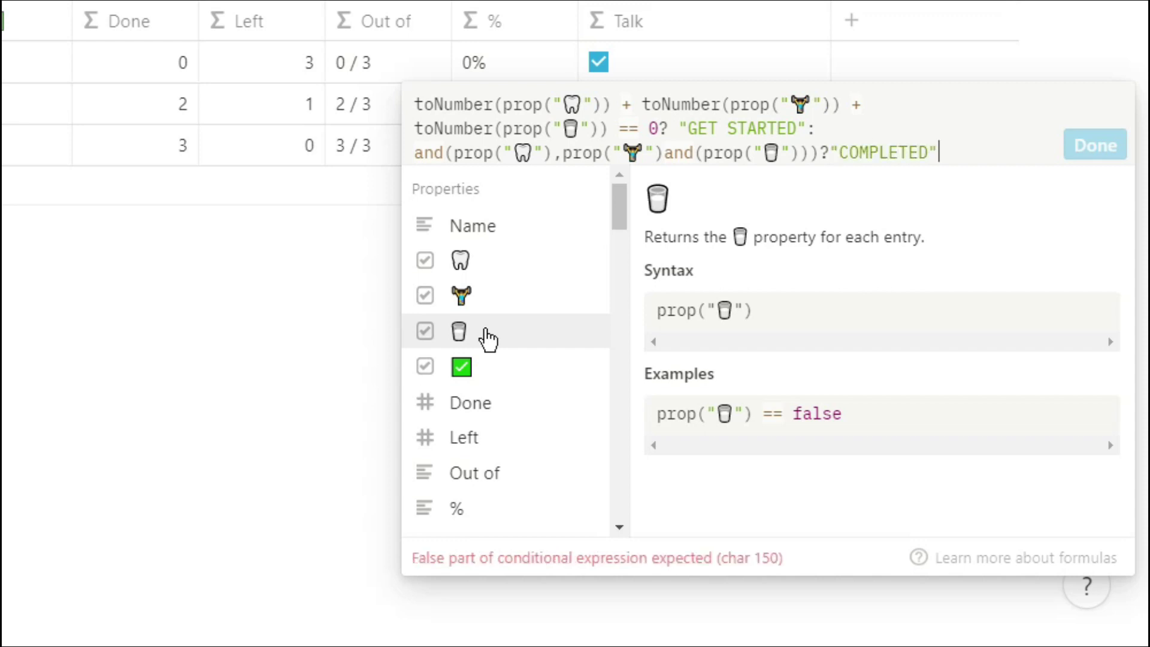
type(":")
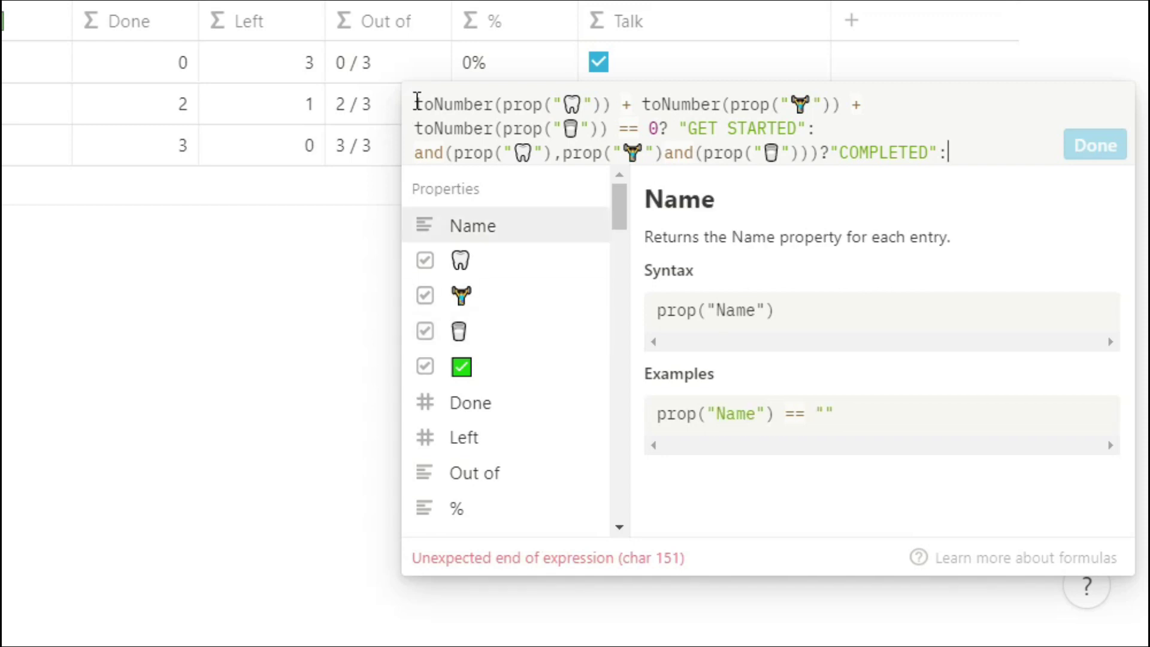
Step: Finish Talk's last branch with format(3-(habit sum)), giving GET STARTED, 1, COMPLETED
left_click_drag(418, 100, 608, 140)
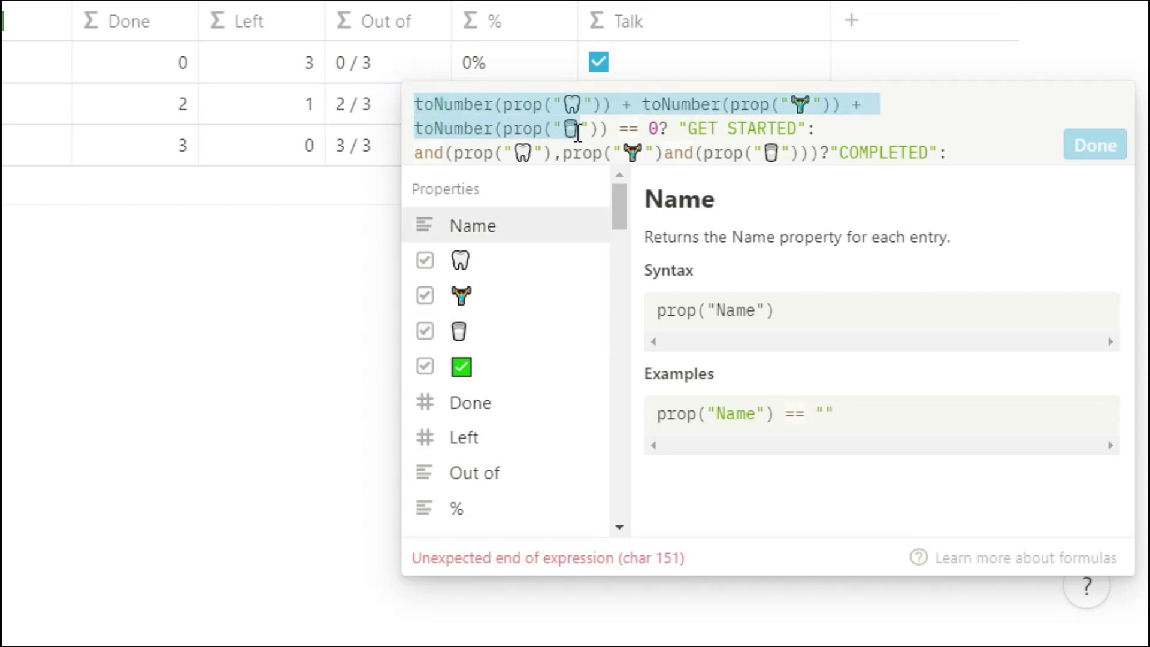
left_click(957, 154)
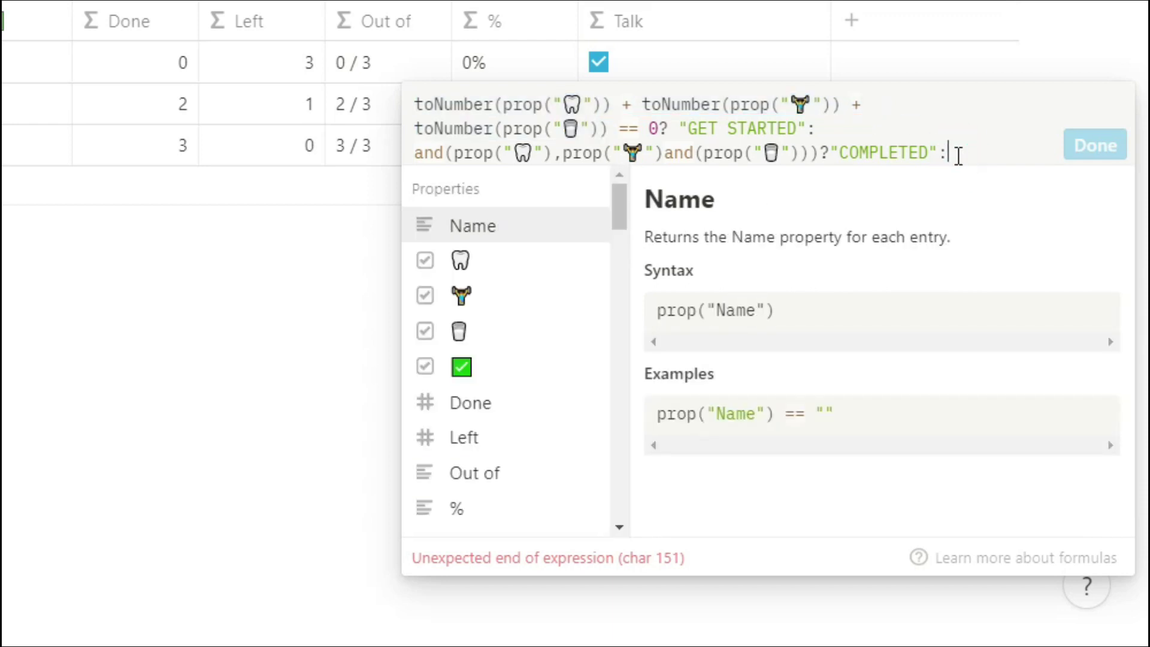
key("ctrl+v")
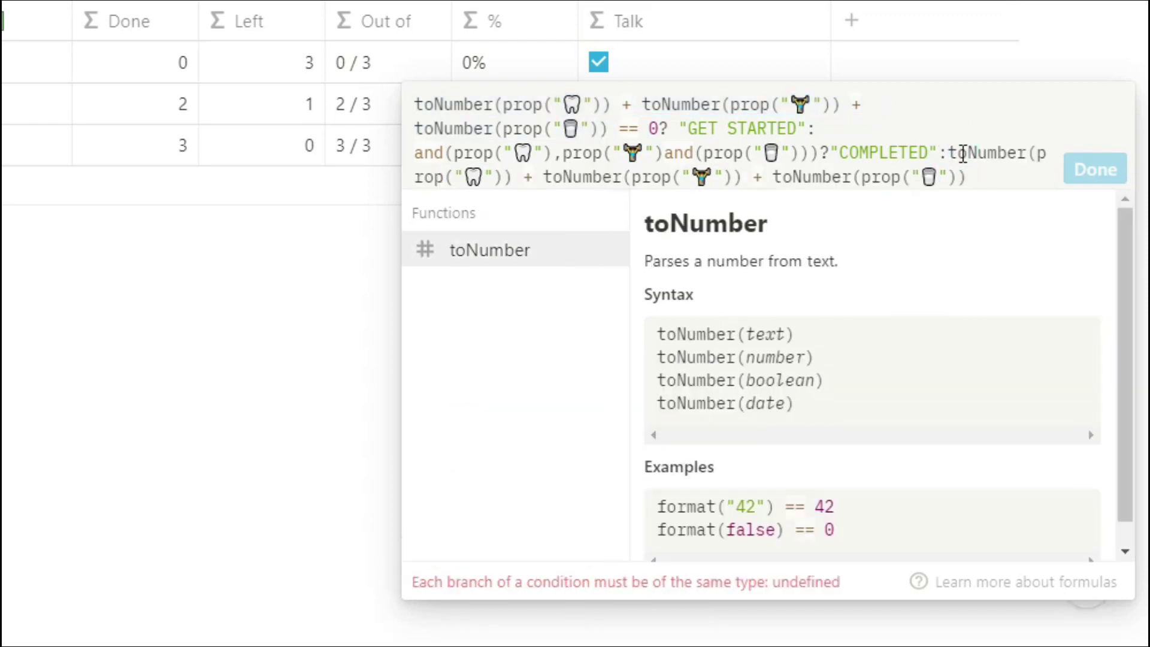
type("format(3-")
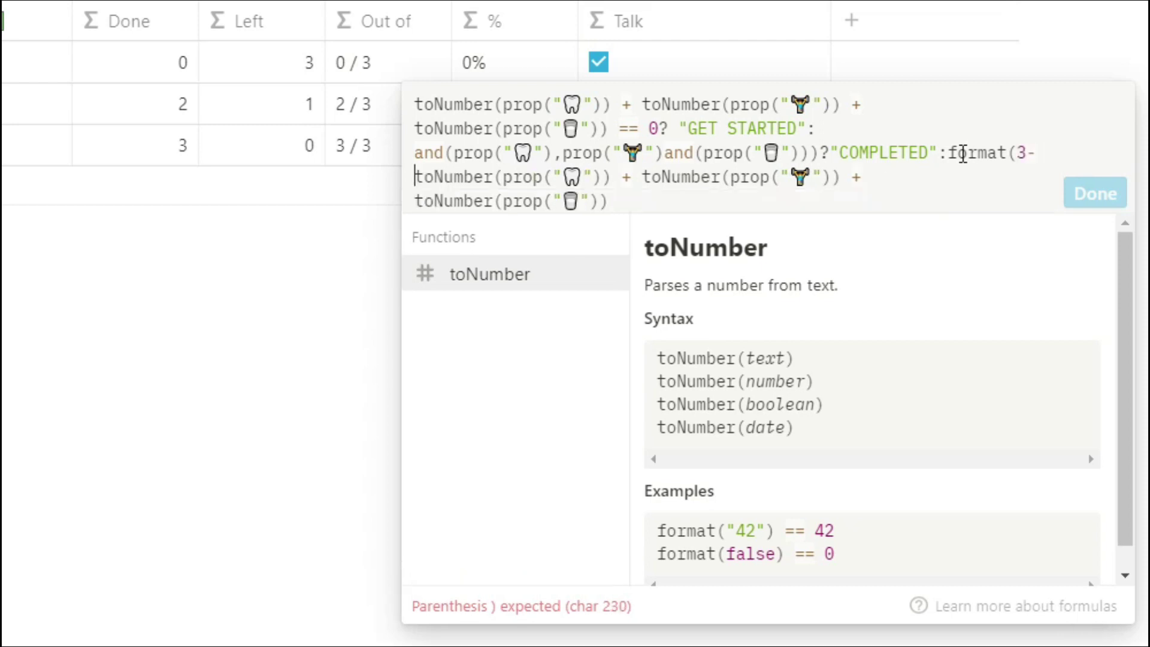
type("(")
left_click(637, 203)
type("))")
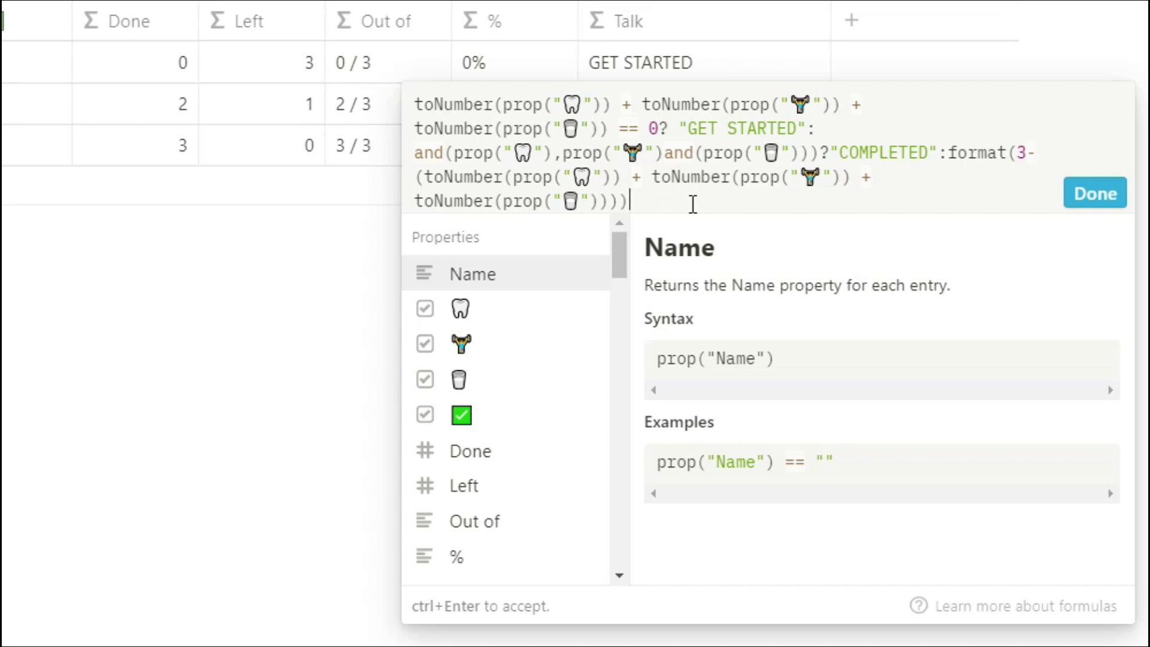
left_click(1074, 196)
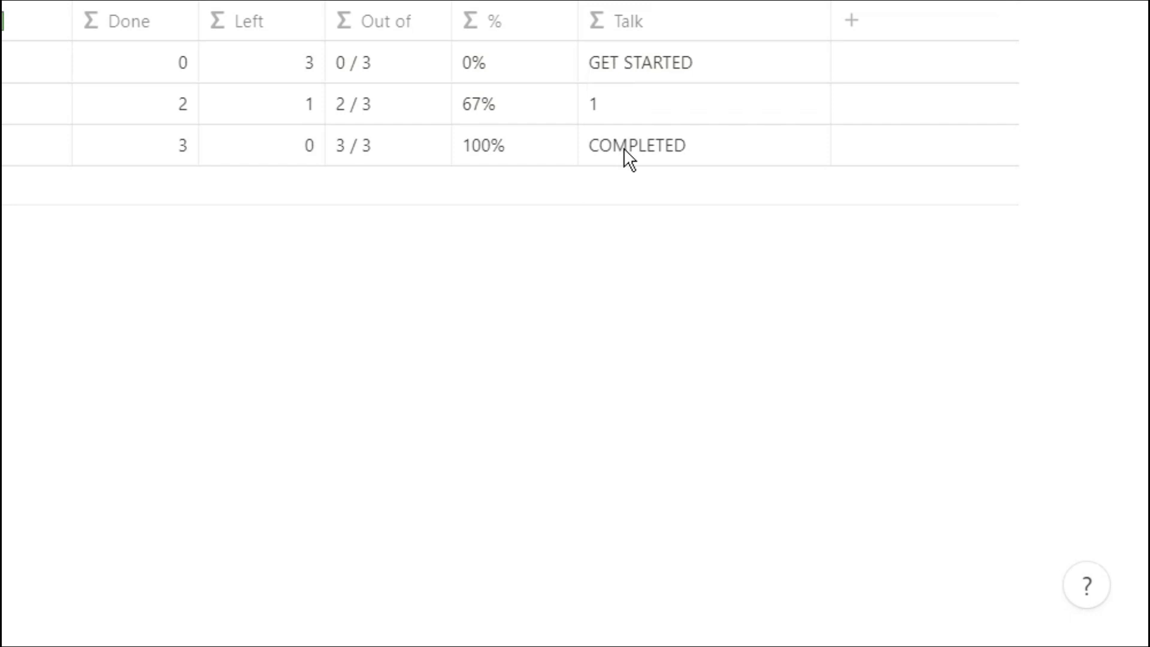
Step: Append + "TO GO" to Talk's remaining-count branch, then reopen the formula to fix spacing
left_click(613, 102)
type("+ \"TO")
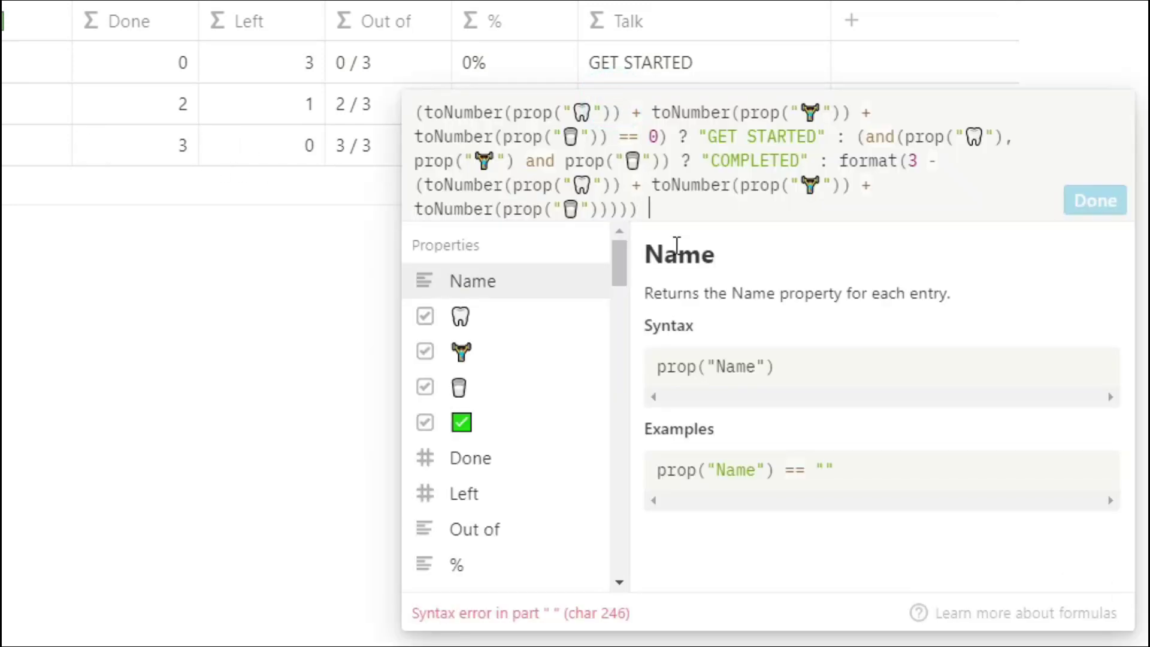
type(" GO\"")
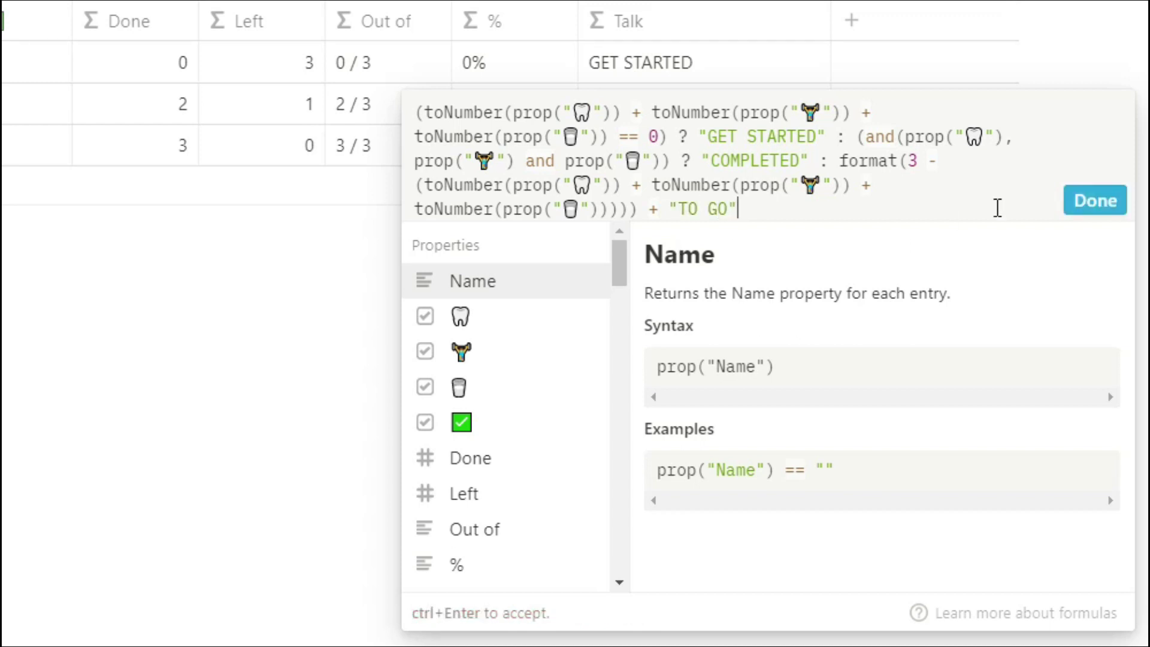
left_click(1078, 203)
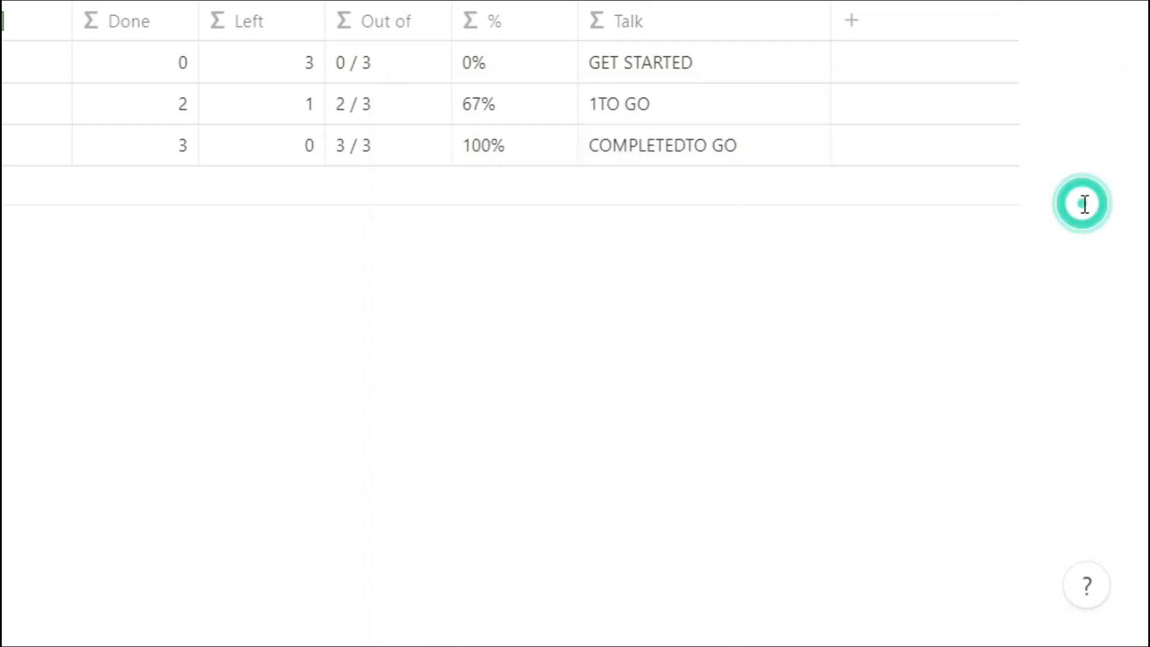
left_click(624, 109)
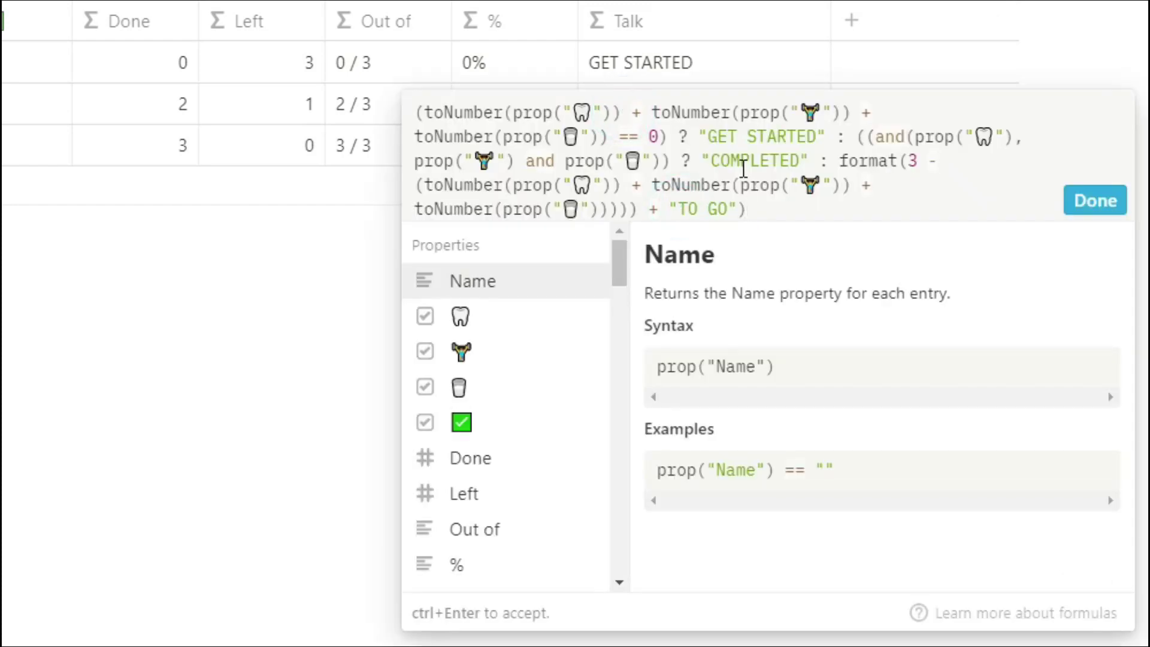